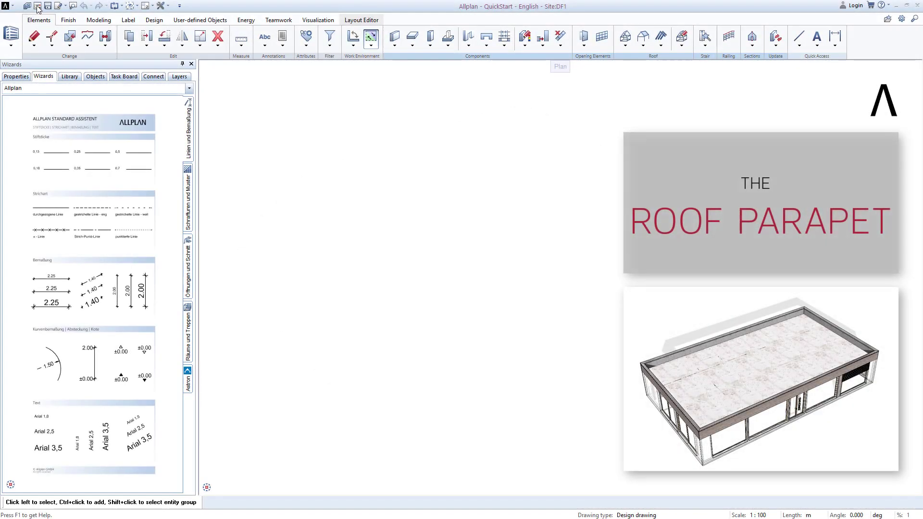
Load the 'Lesson 6 - 1 start' favourite and open drawing file 141, Roof - drawing file for practice
{"action": "left_click", "coordinate": [44, 6]}
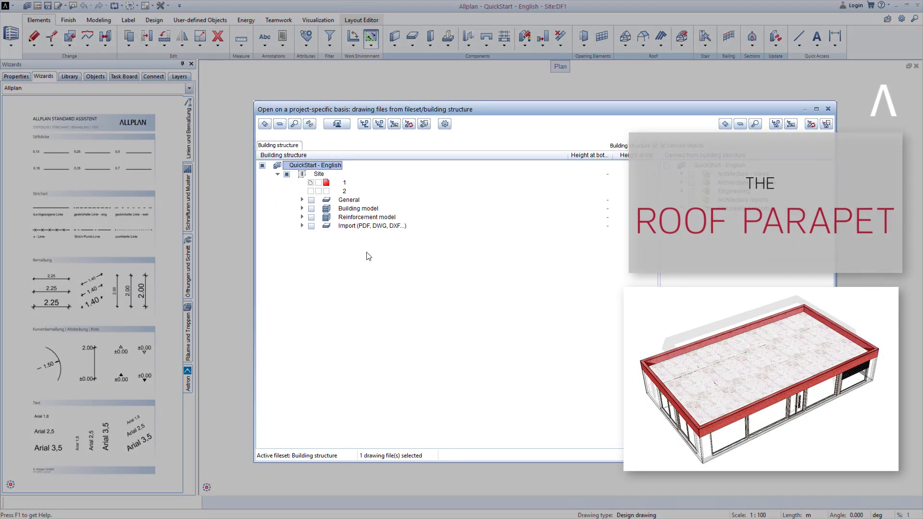
{"action": "right_click", "coordinate": [398, 280]}
{"action": "left_click", "coordinate": [426, 298]}
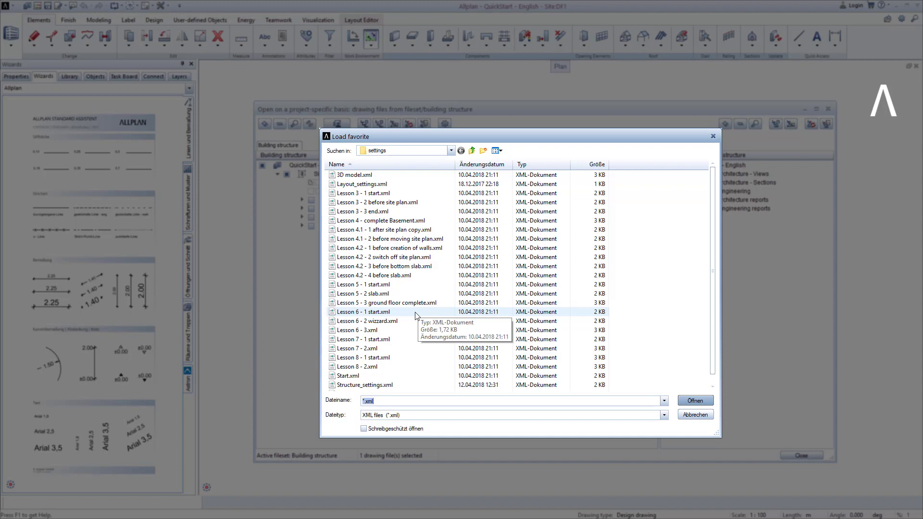
{"action": "double_click", "coordinate": [416, 312]}
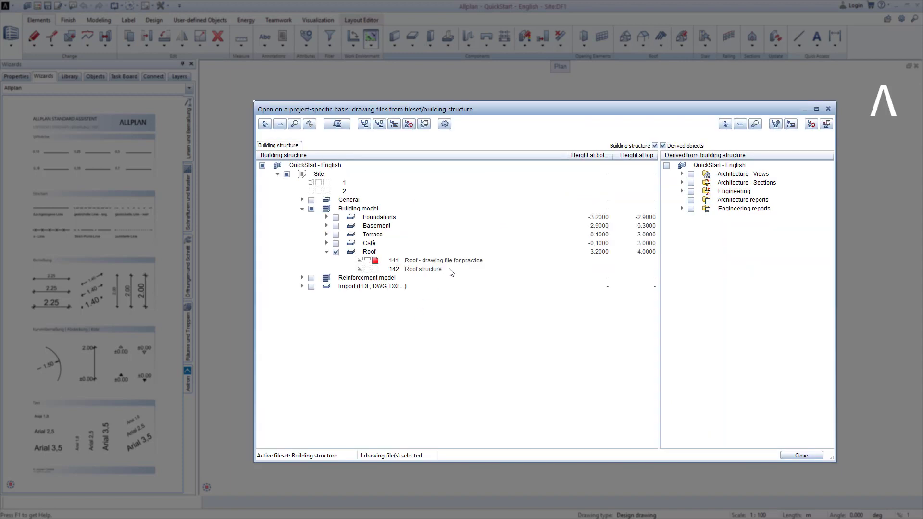
{"action": "left_click", "coordinate": [466, 262]}
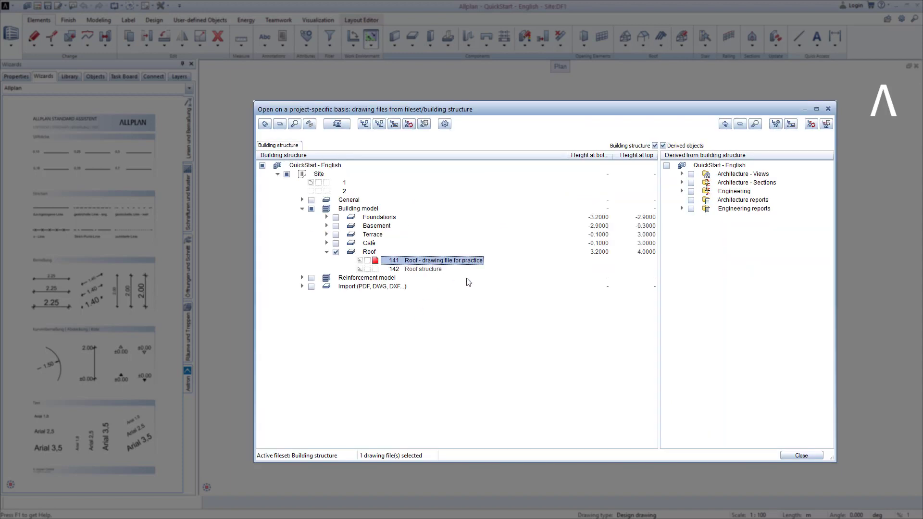
{"action": "left_click", "coordinate": [472, 322]}
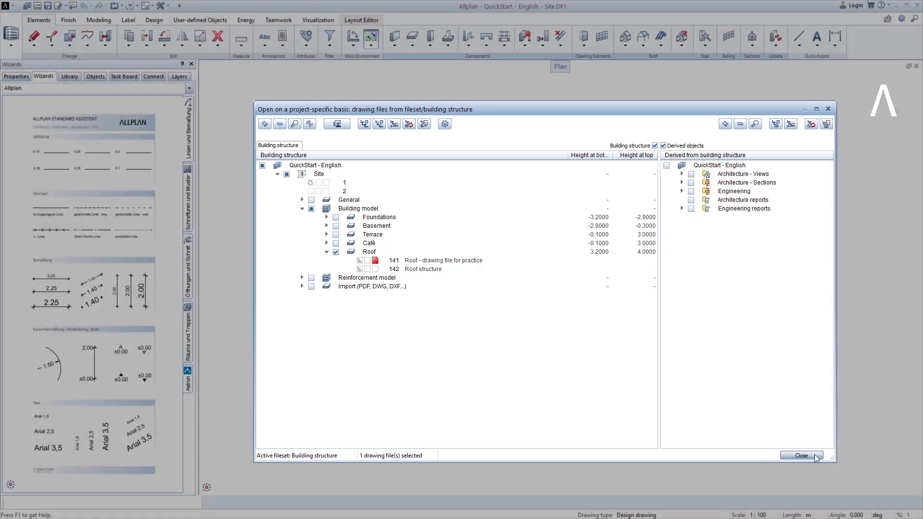
{"action": "left_click", "coordinate": [816, 457]}
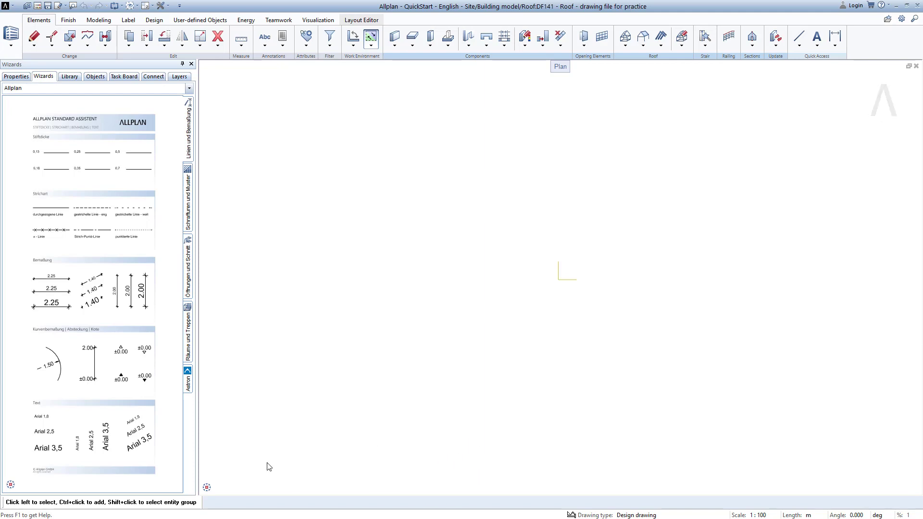
Switch the Wizards palette to Allplan QuickStart to reach the roof parapet element
{"action": "mouse_move", "coordinate": [214, 488]}
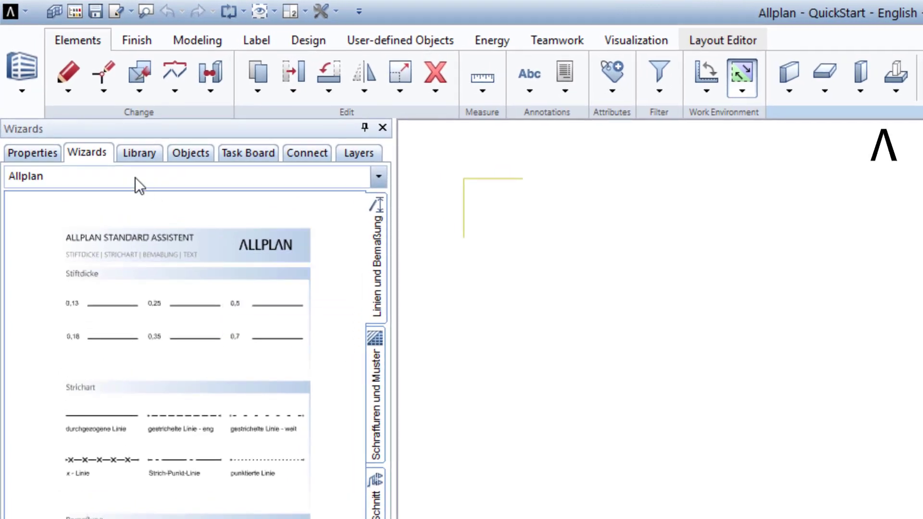
{"action": "left_click", "coordinate": [135, 178]}
{"action": "left_click", "coordinate": [137, 215]}
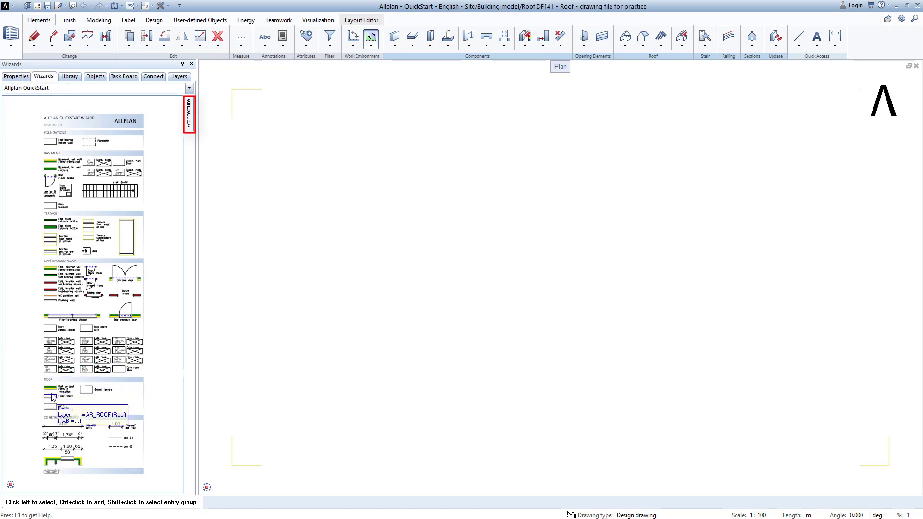
{"action": "scroll", "coordinate": [49, 398], "scroll_direction": "up", "scroll_amount": 3}
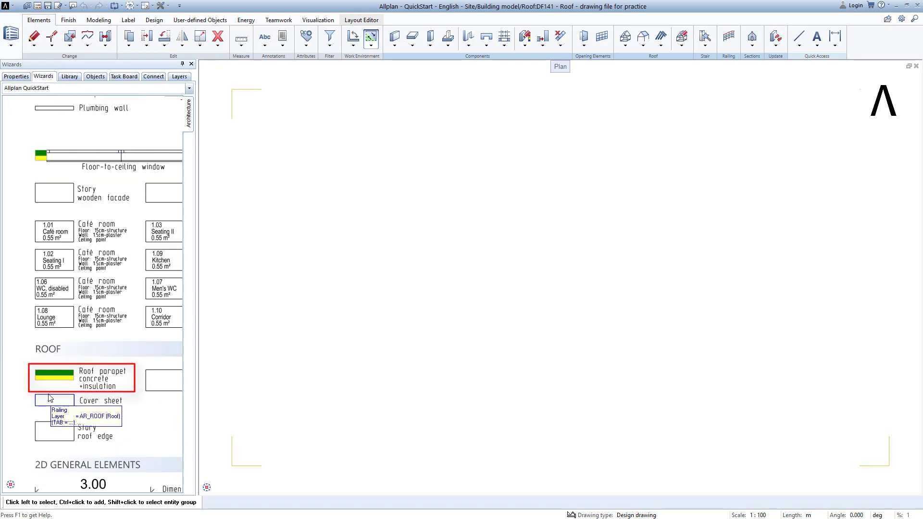
Start the concrete+insulation roof parapet wall with its positioning axis on the top edge
{"action": "double_click", "coordinate": [52, 379]}
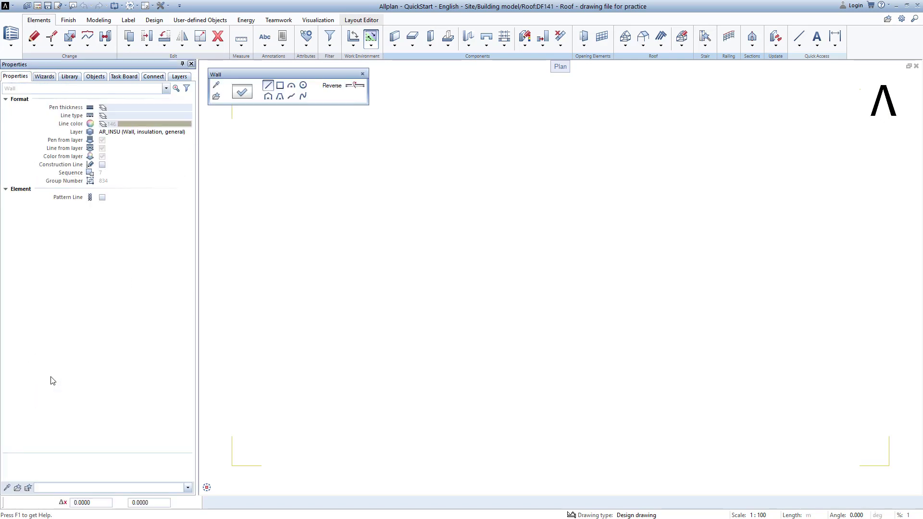
{"action": "left_click", "coordinate": [242, 92]}
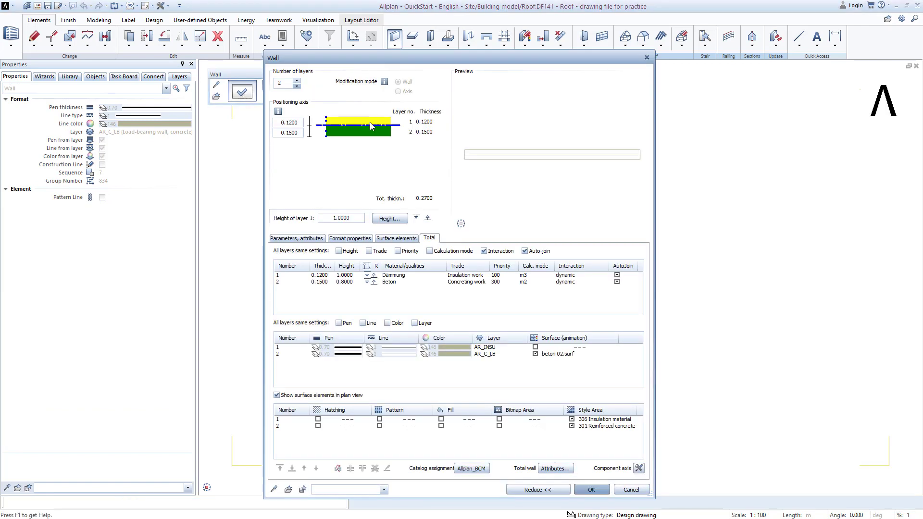
{"action": "left_click", "coordinate": [371, 119]}
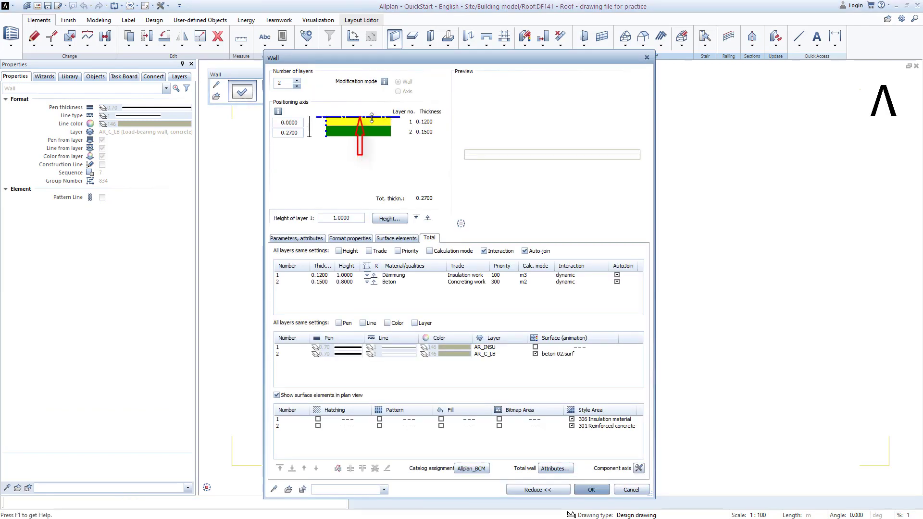
{"action": "left_click", "coordinate": [591, 489]}
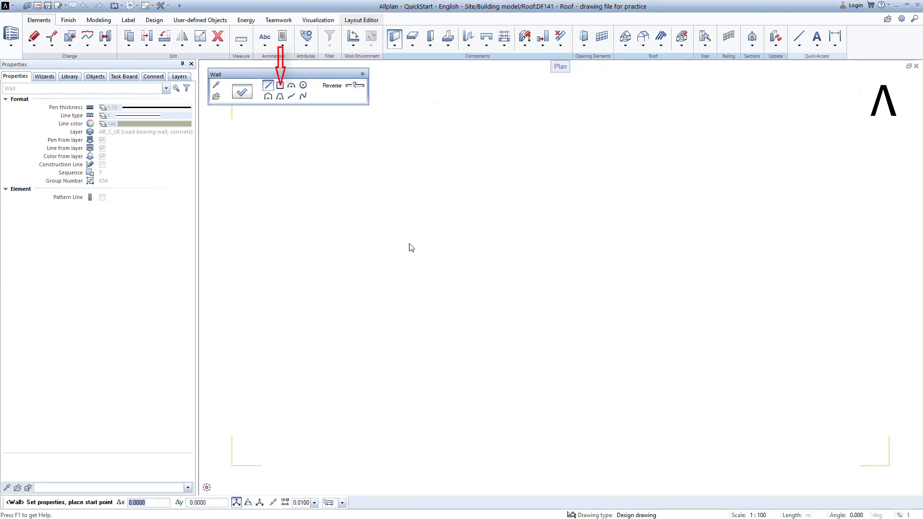
Draw the parapet as a rectangle between two opposite corners and fit it into view
{"action": "left_click", "coordinate": [282, 87]}
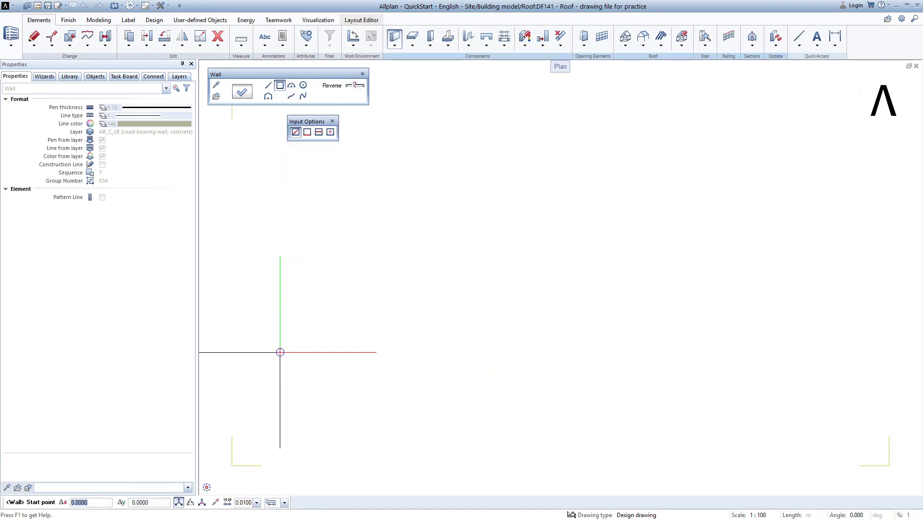
{"action": "left_click", "coordinate": [215, 470]}
{"action": "scroll", "coordinate": [540, 212], "scroll_direction": "down", "scroll_amount": 3}
{"action": "middle_click_drag", "start_coordinate": [560, 199], "coordinate": [409, 352]}
{"action": "scroll", "coordinate": [663, 207], "scroll_direction": "up", "scroll_amount": 3}
{"action": "left_click", "coordinate": [682, 206]}
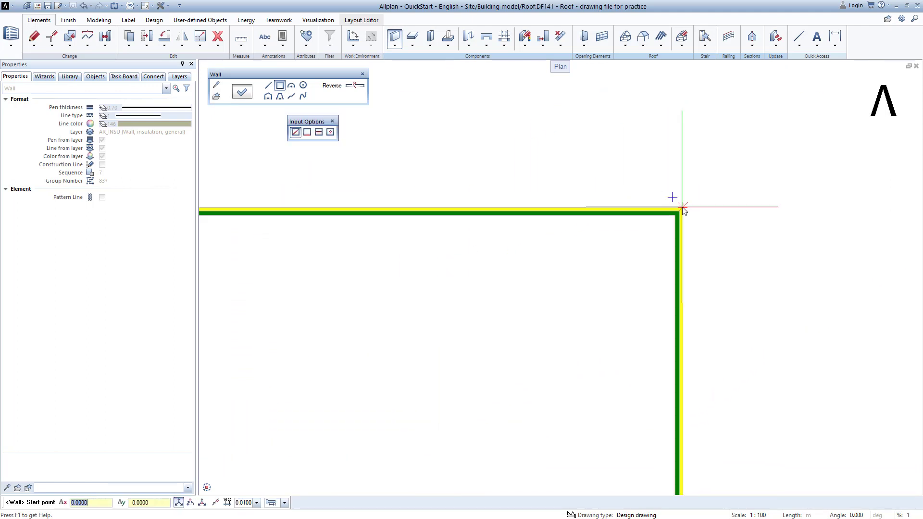
{"action": "key", "text": "Escape"}
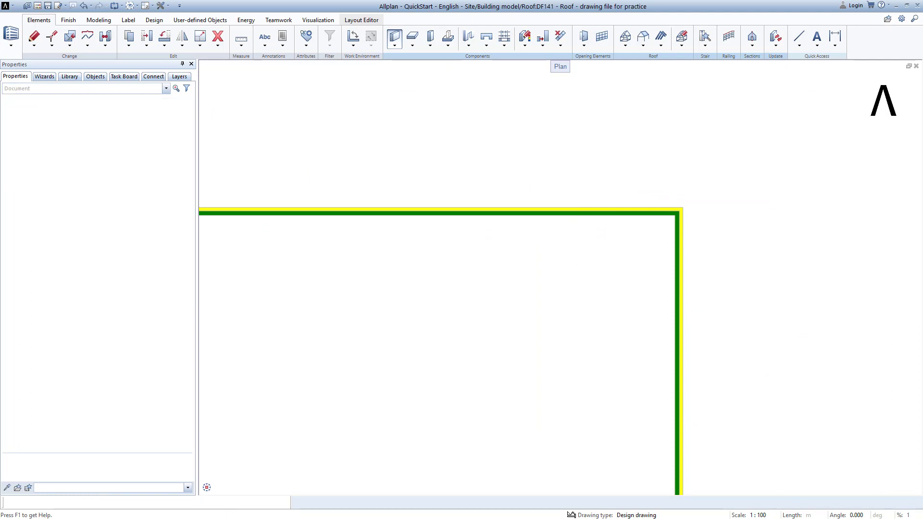
{"action": "left_click", "coordinate": [218, 487]}
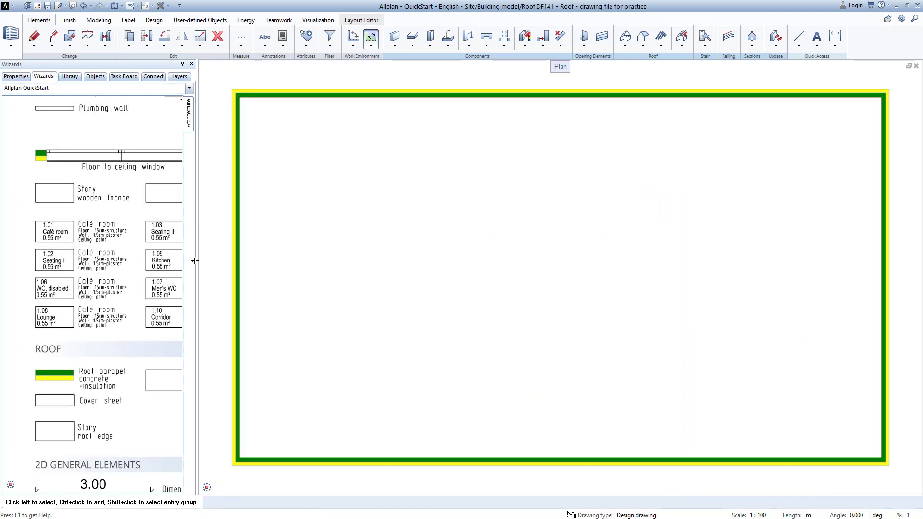
Switch to the 2 + 1 Animation Window layout and orbit the perspective around the parapet
{"action": "left_click", "coordinate": [144, 6]}
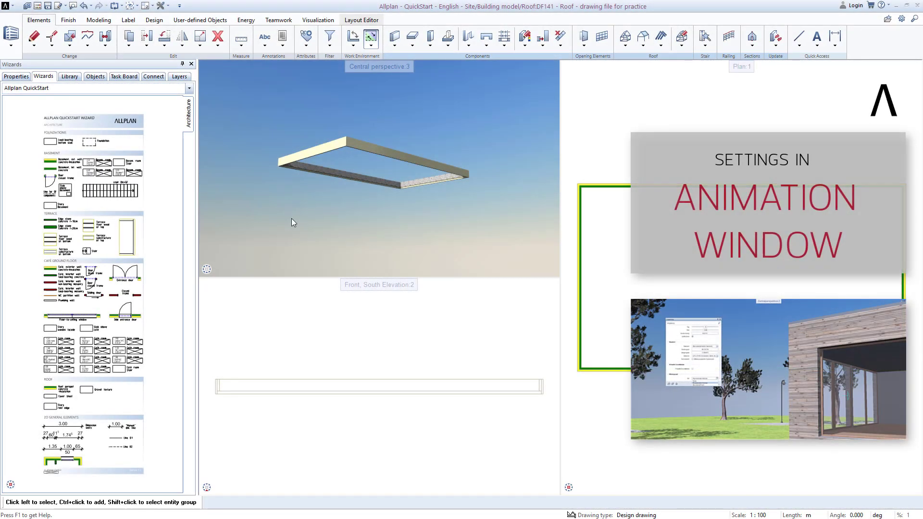
{"action": "left_click_drag", "start_coordinate": [305, 226], "coordinate": [443, 96]}
{"action": "left_click_drag", "start_coordinate": [398, 177], "coordinate": [439, 119]}
{"action": "scroll", "coordinate": [364, 142], "scroll_direction": "up", "scroll_amount": 3}
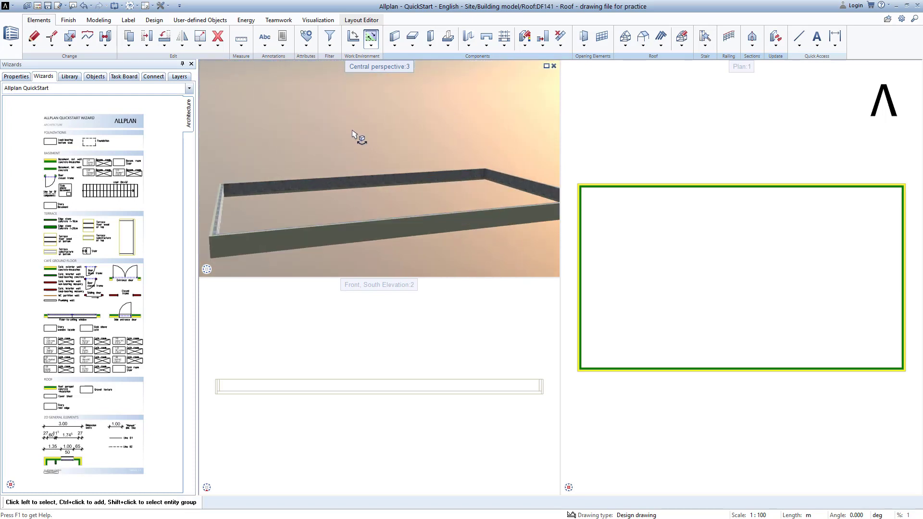
Set the perspective view's Surroundings background type to Physical sky
{"action": "right_click", "coordinate": [353, 130]}
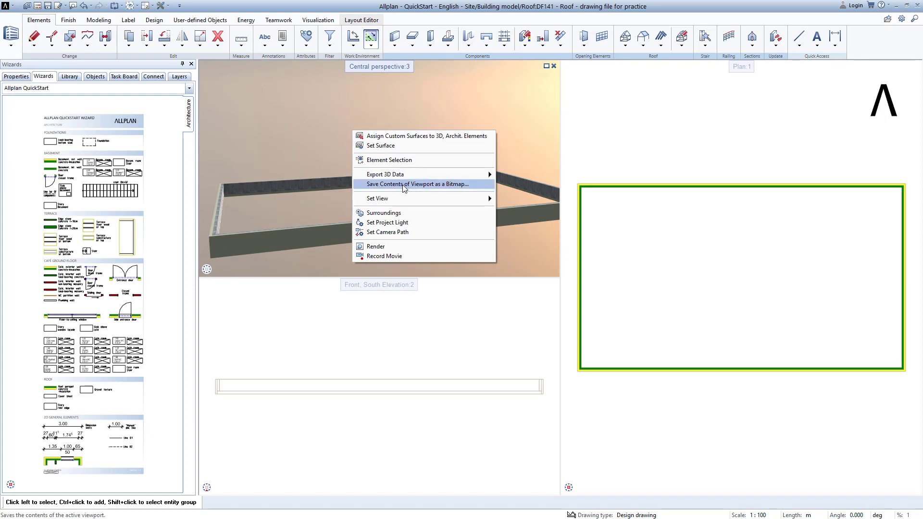
{"action": "left_click", "coordinate": [384, 213]}
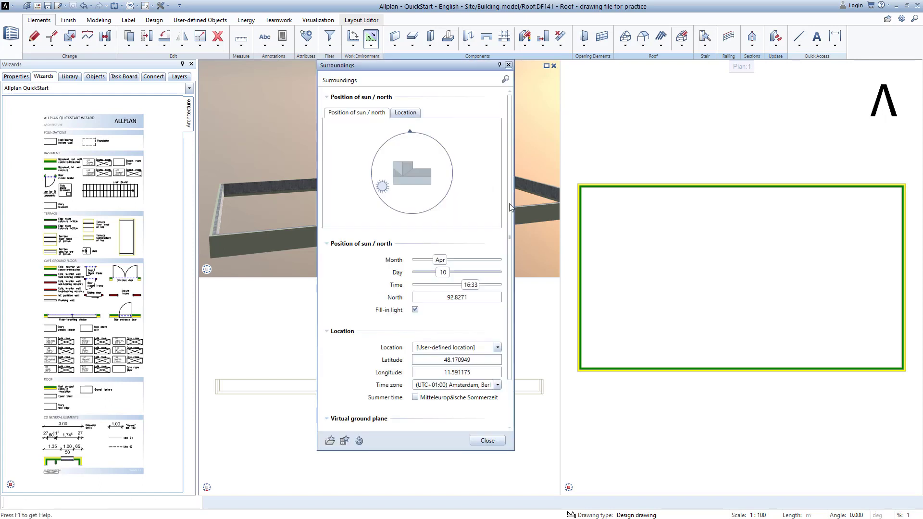
{"action": "scroll", "coordinate": [513, 216], "scroll_direction": "down", "scroll_amount": 2}
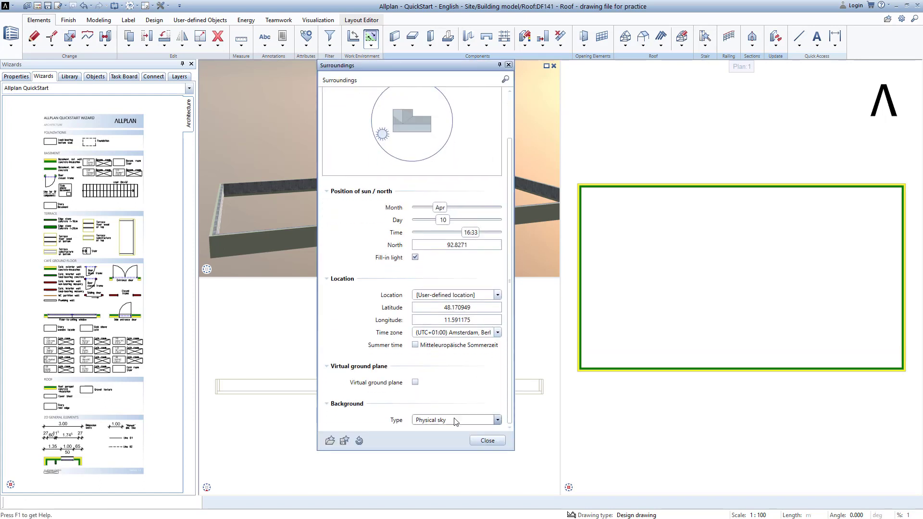
{"action": "left_click", "coordinate": [452, 421]}
{"action": "left_click", "coordinate": [443, 438]}
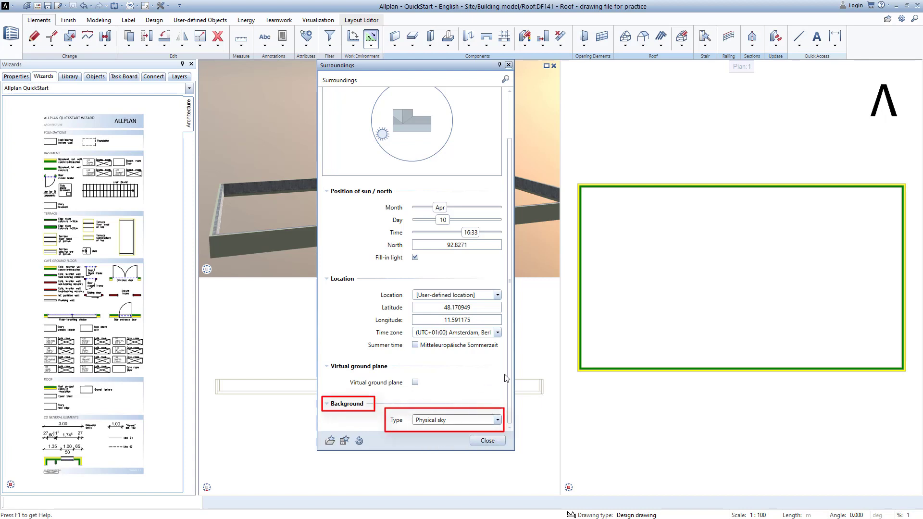
{"action": "scroll", "coordinate": [512, 346], "scroll_direction": "up", "scroll_amount": 2}
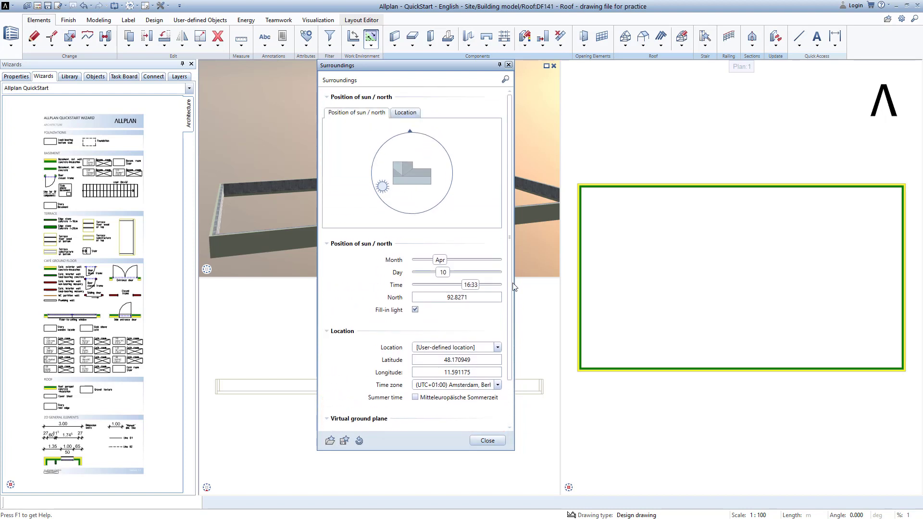
{"action": "left_click", "coordinate": [488, 441]}
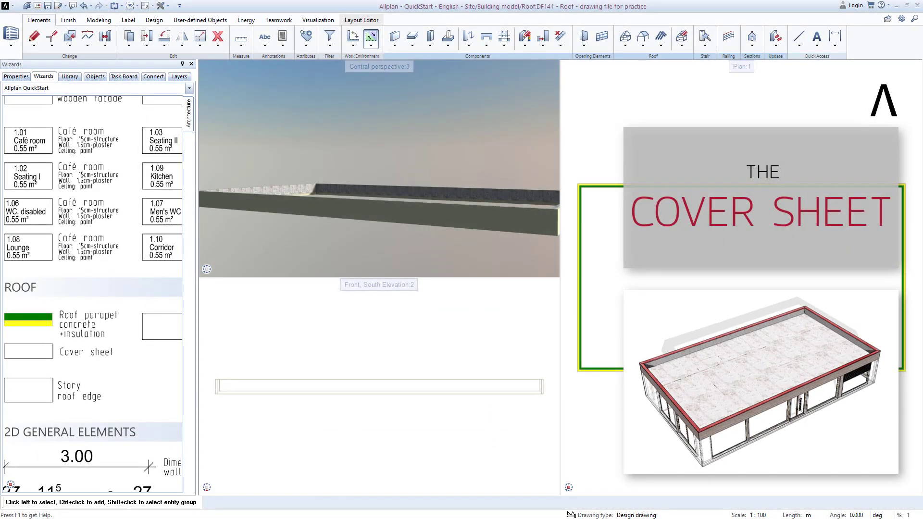
Start the Railing tool and show the lower view as Southwest Isometric in Hidden mode
{"action": "left_click", "coordinate": [32, 348]}
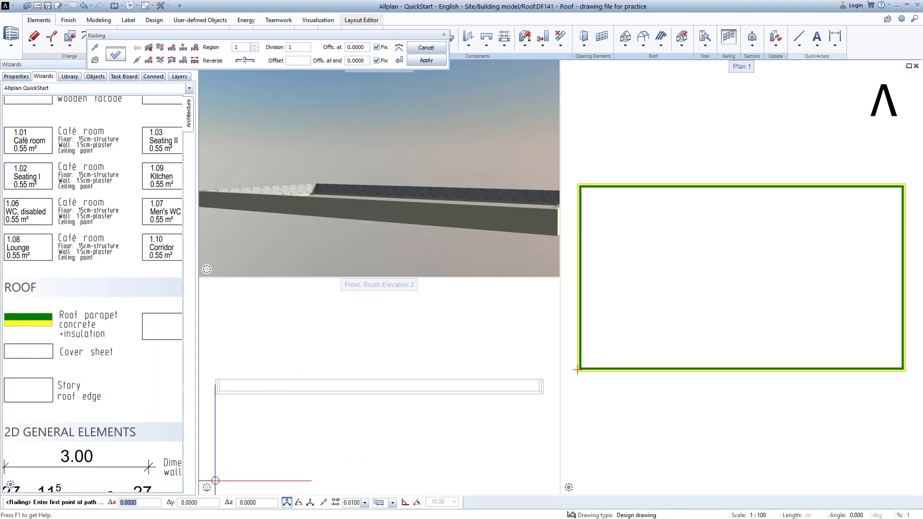
{"action": "mouse_move", "coordinate": [208, 488]}
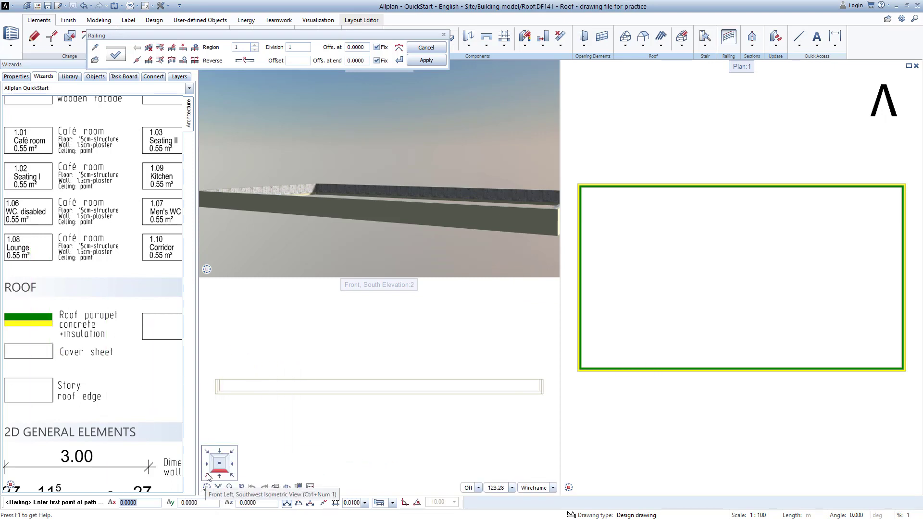
{"action": "left_click", "coordinate": [208, 477]}
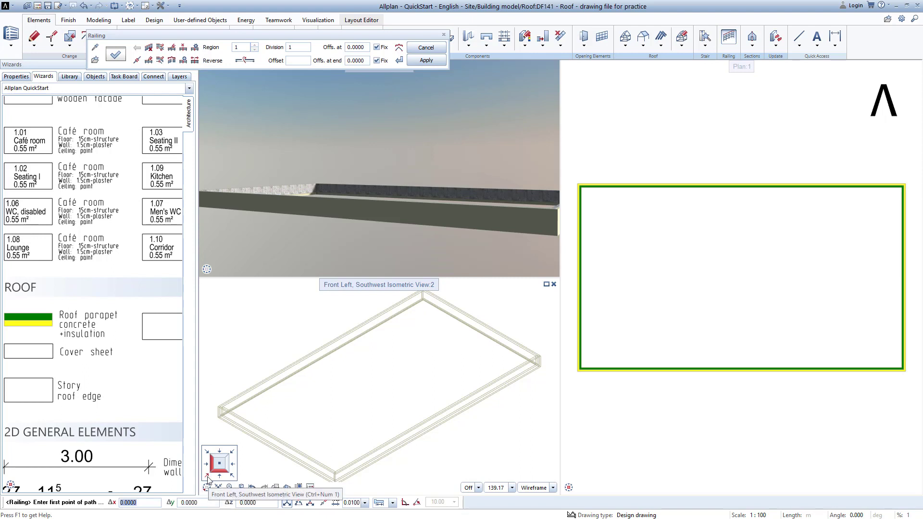
{"action": "left_click", "coordinate": [538, 488]}
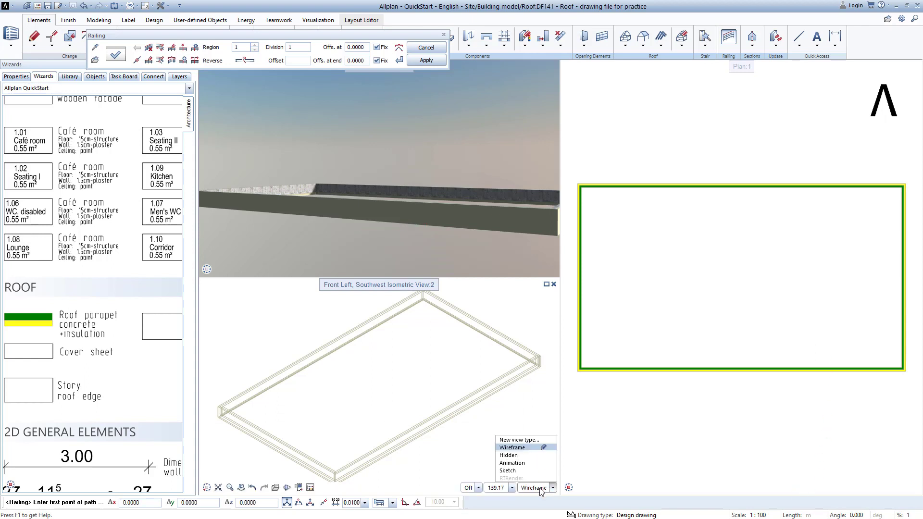
{"action": "left_click", "coordinate": [517, 456]}
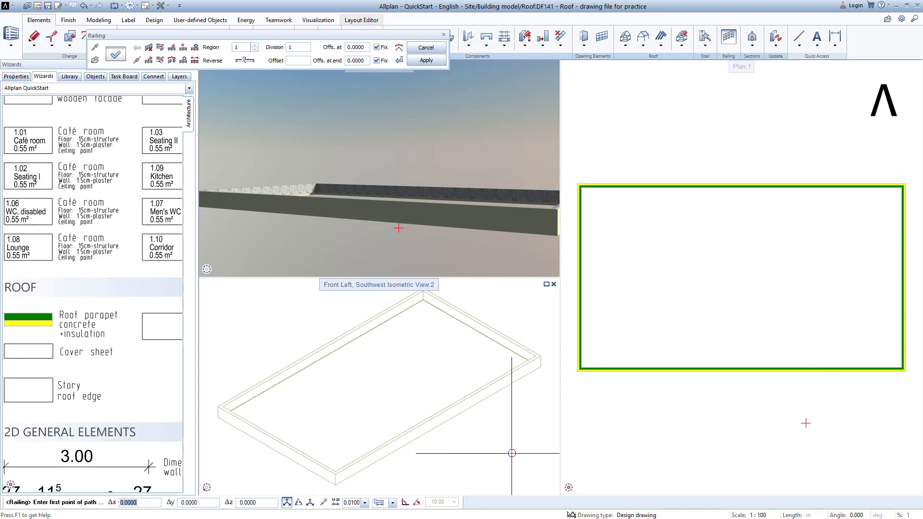
Trace the railing through each parapet corner, close the path back at the start, and apply it
{"action": "scroll", "coordinate": [259, 431], "scroll_direction": "up", "scroll_amount": 5}
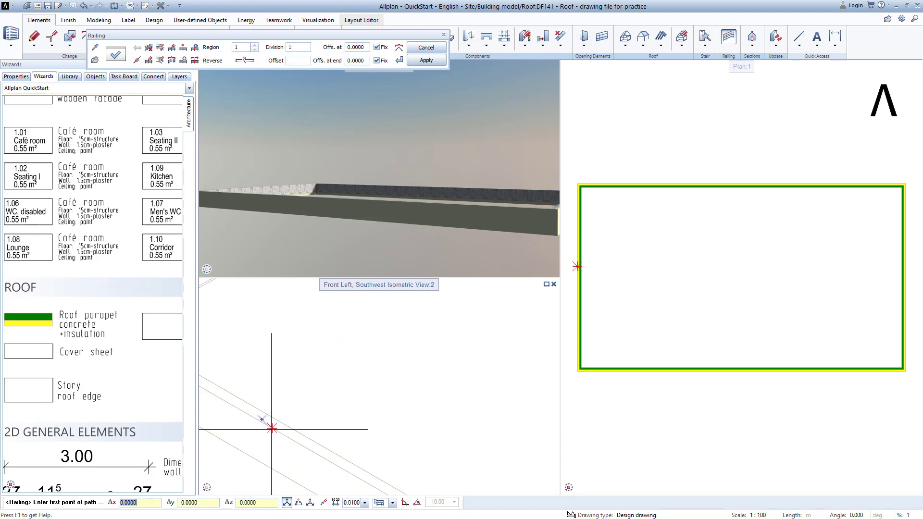
{"action": "left_click", "coordinate": [272, 428]}
{"action": "scroll", "coordinate": [320, 412], "scroll_direction": "down", "scroll_amount": 3}
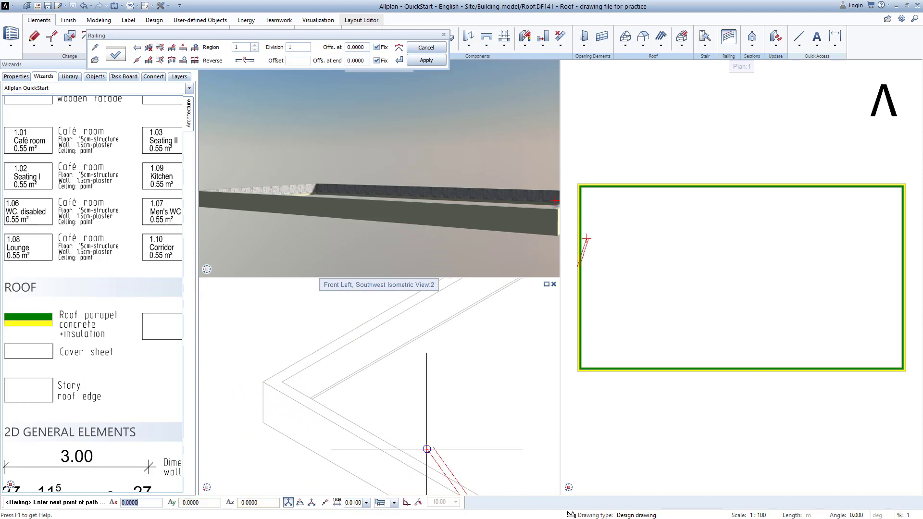
{"action": "left_click", "coordinate": [268, 381]}
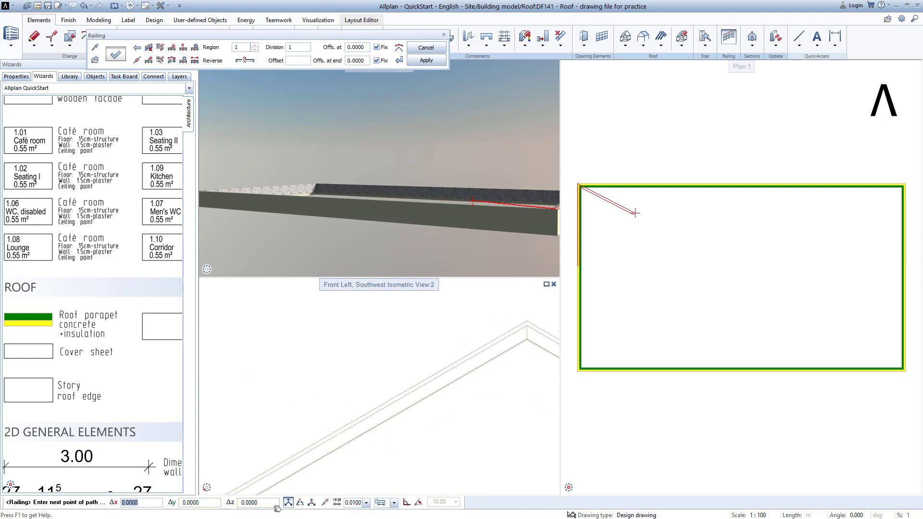
{"action": "scroll", "coordinate": [481, 337], "scroll_direction": "up", "scroll_amount": 3}
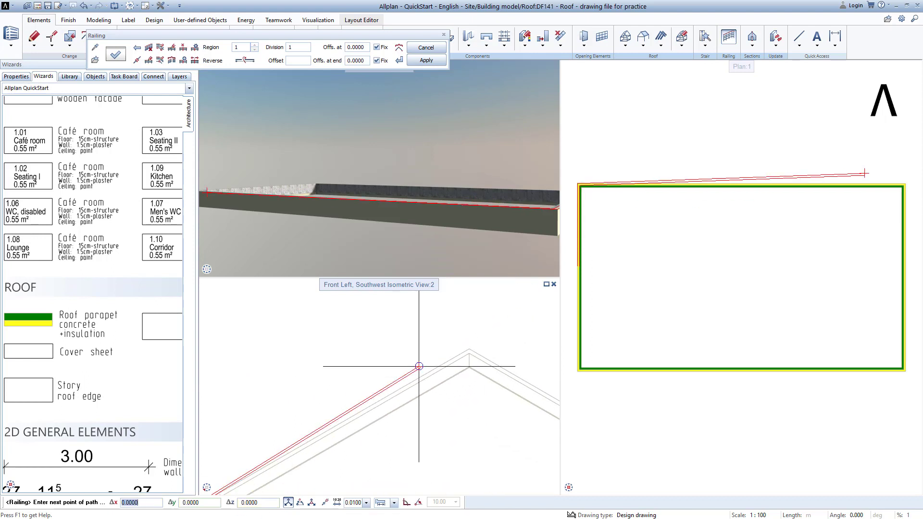
{"action": "left_click", "coordinate": [473, 346]}
{"action": "scroll", "coordinate": [337, 375], "scroll_direction": "down", "scroll_amount": 3}
{"action": "scroll", "coordinate": [478, 400], "scroll_direction": "up", "scroll_amount": 3}
{"action": "left_click", "coordinate": [478, 400]}
{"action": "scroll", "coordinate": [478, 400], "scroll_direction": "down", "scroll_amount": 3}
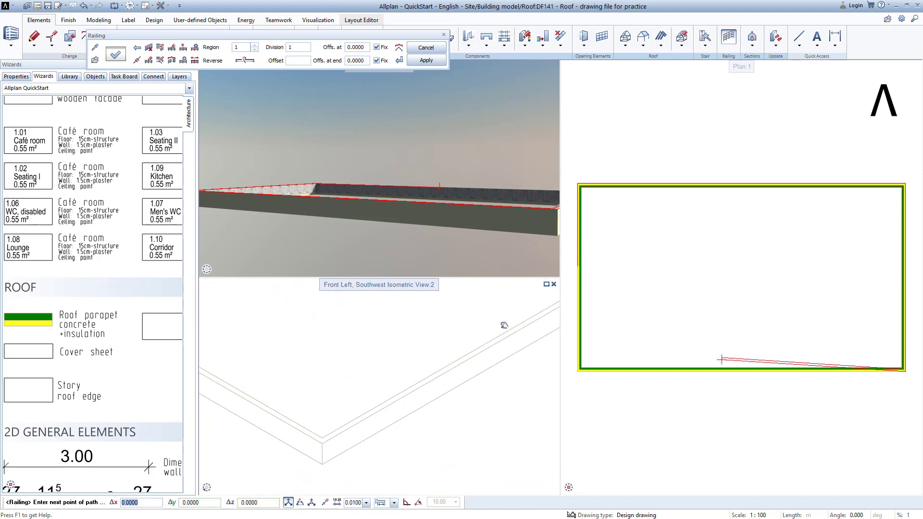
{"action": "scroll", "coordinate": [342, 429], "scroll_direction": "up", "scroll_amount": 3}
{"action": "left_click", "coordinate": [343, 429]}
{"action": "middle_click_drag", "start_coordinate": [313, 432], "coordinate": [498, 445]}
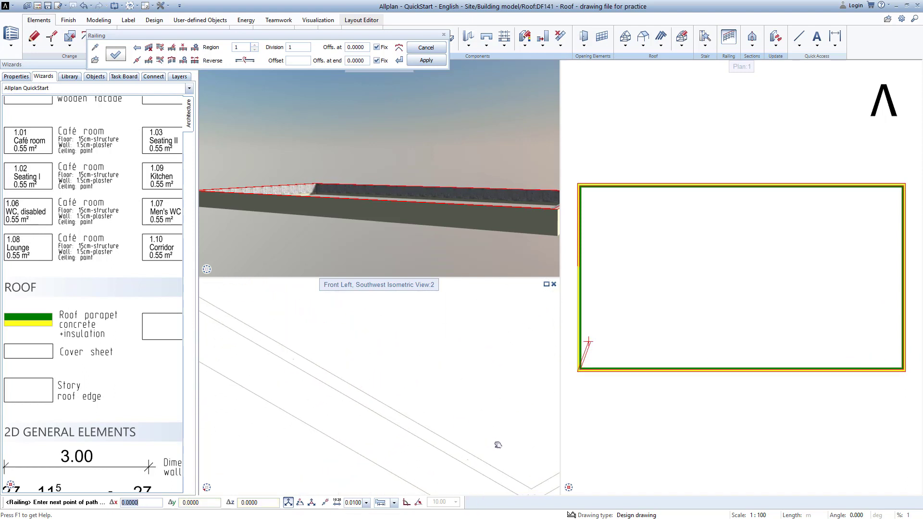
{"action": "left_click", "coordinate": [269, 347]}
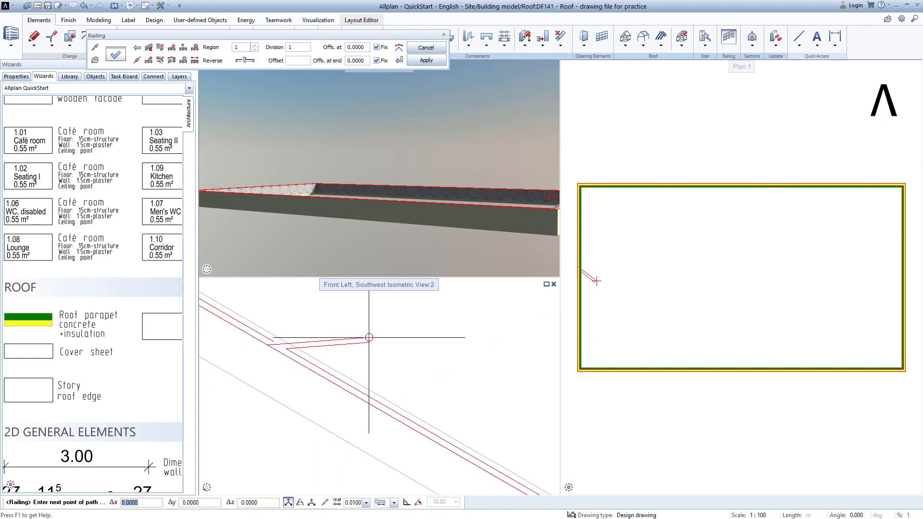
{"action": "left_click", "coordinate": [427, 60]}
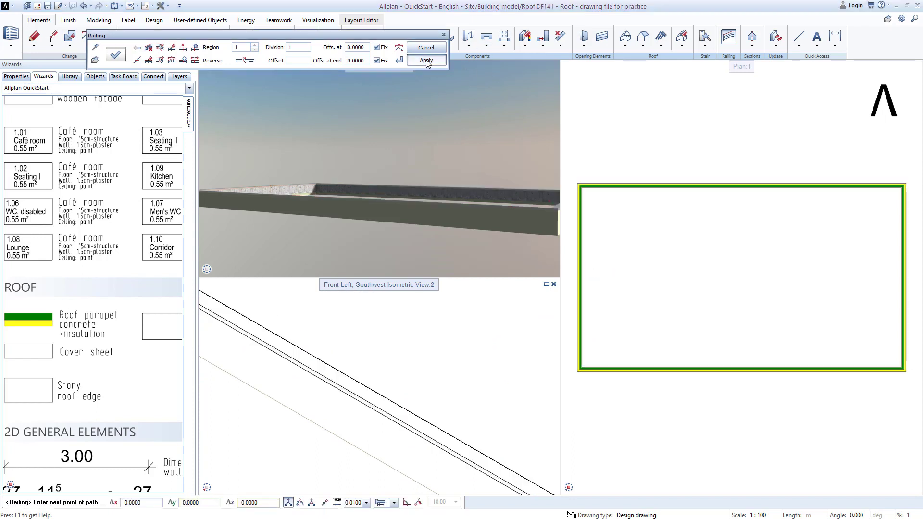
Orbit and pan the 3D view to see the parapet and railing across the whole roof
{"action": "middle_click_drag", "start_coordinate": [343, 210], "coordinate": [427, 232], "text": "shift"}
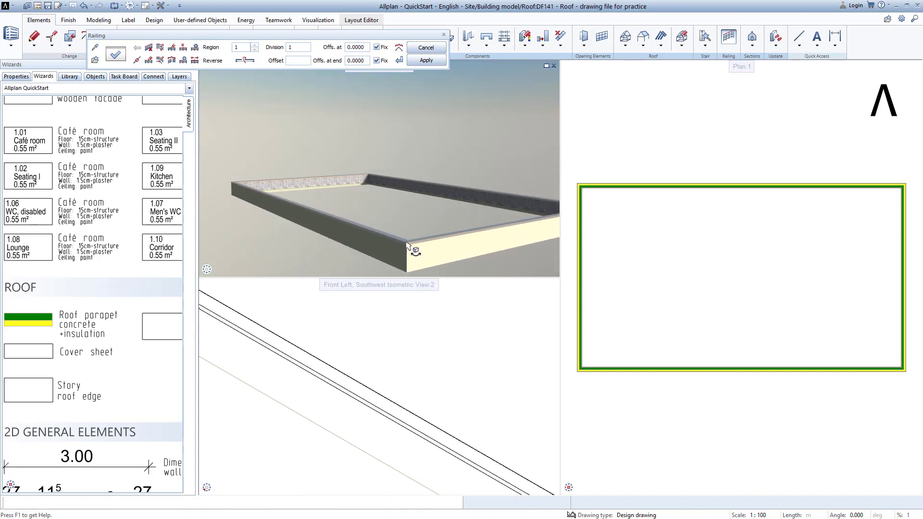
{"action": "left_click_drag", "start_coordinate": [408, 244], "coordinate": [375, 157]}
{"action": "middle_click_drag", "start_coordinate": [370, 323], "coordinate": [340, 347]}
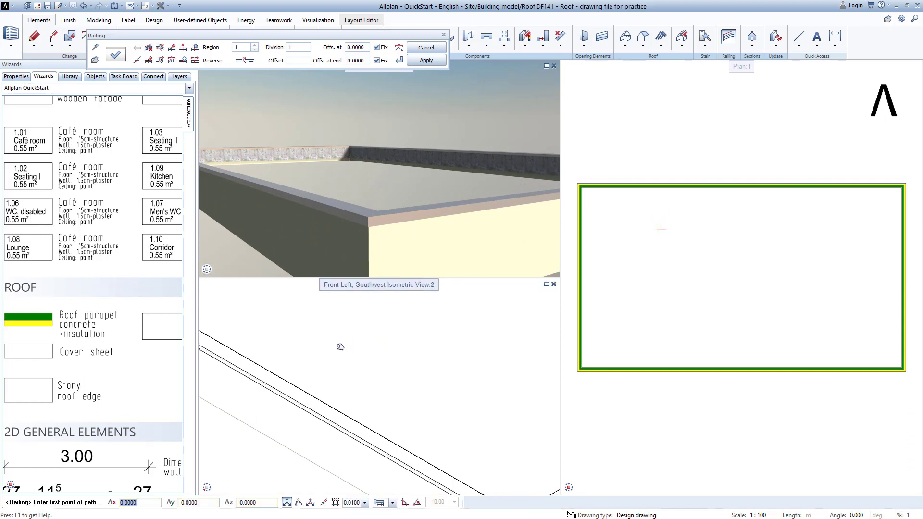
{"action": "scroll", "coordinate": [340, 347], "scroll_direction": "down", "scroll_amount": 5}
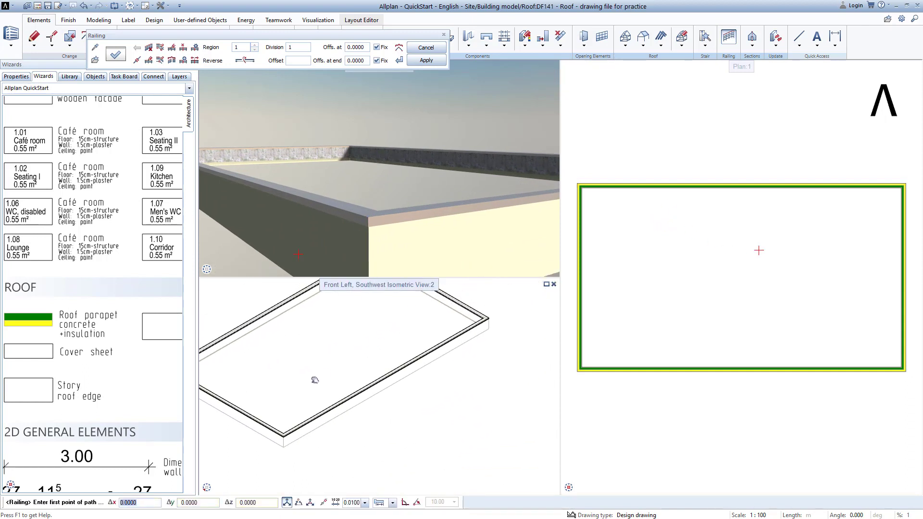
{"action": "middle_click_drag", "start_coordinate": [311, 384], "coordinate": [379, 408]}
Exit the railing command and orbit the perspective toward the building's outer wall
{"action": "key", "text": "Escape"}
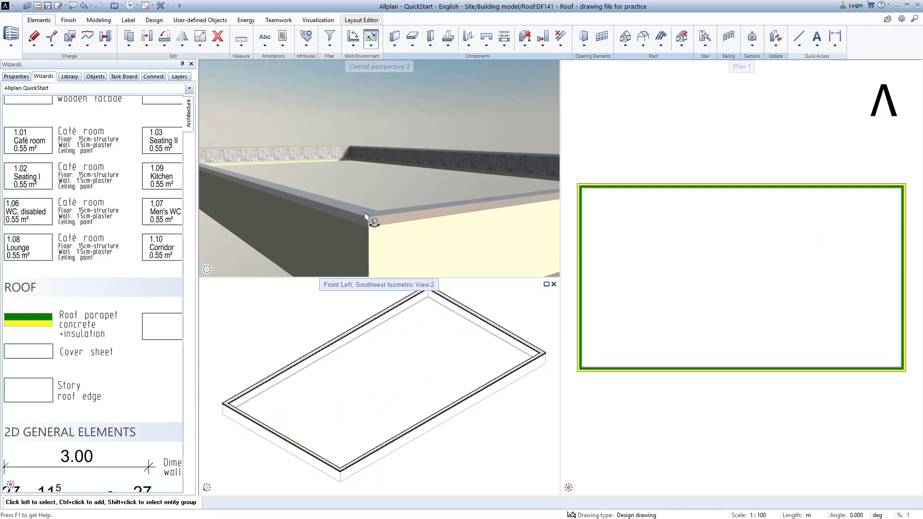
{"action": "left_click_drag", "start_coordinate": [366, 217], "coordinate": [484, 165]}
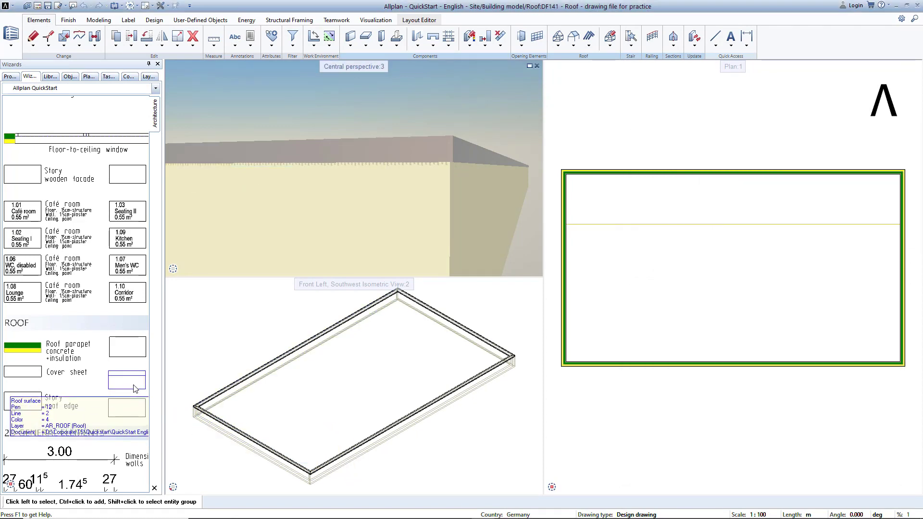
Start a Roof surface with bottom level at Lower edge of the roof, offset 0.5200
{"action": "middle_click_drag", "start_coordinate": [133, 390], "coordinate": [85, 382]}
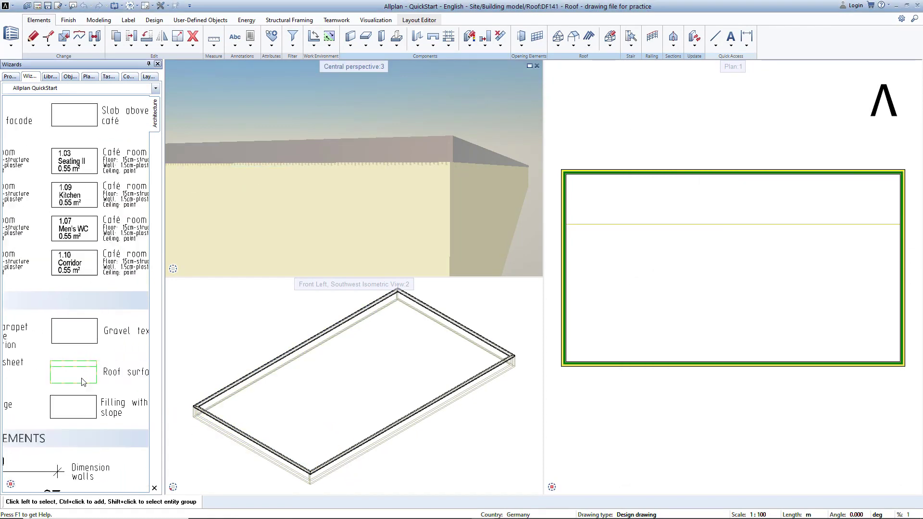
{"action": "left_click", "coordinate": [84, 381]}
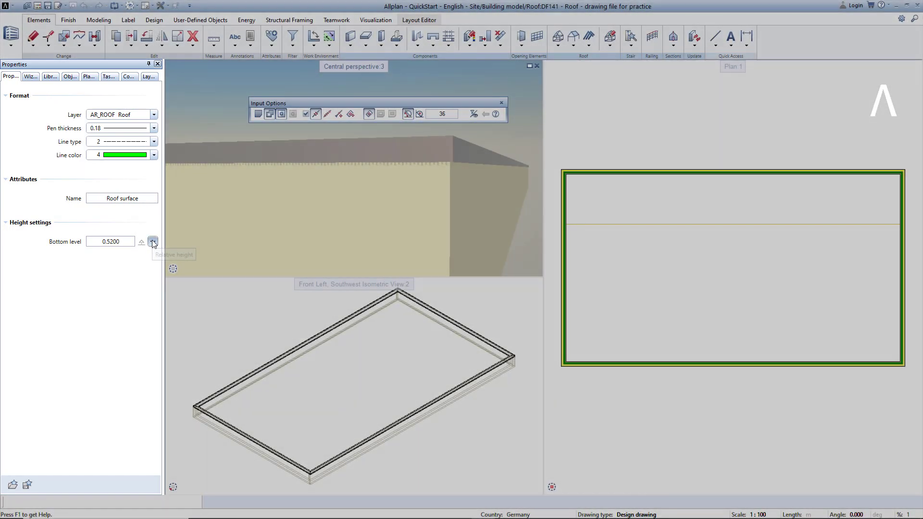
{"action": "left_click", "coordinate": [153, 241]}
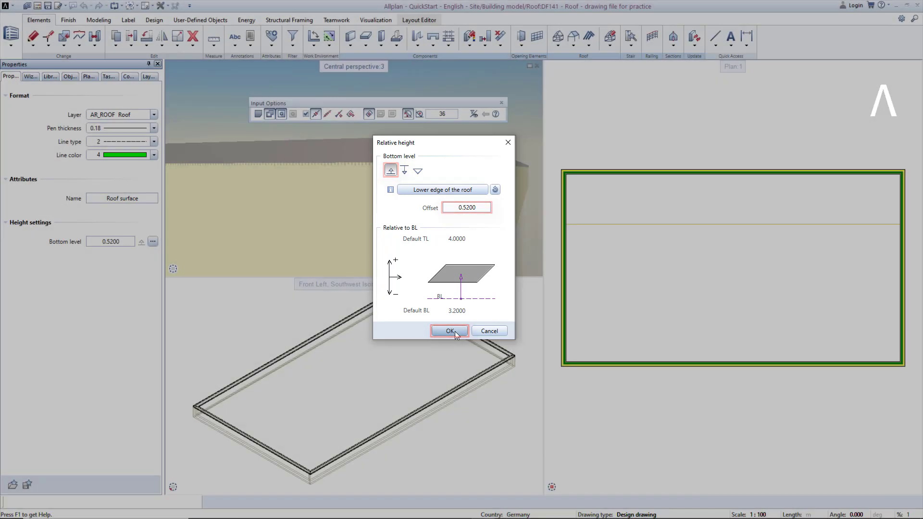
{"action": "left_click", "coordinate": [451, 330]}
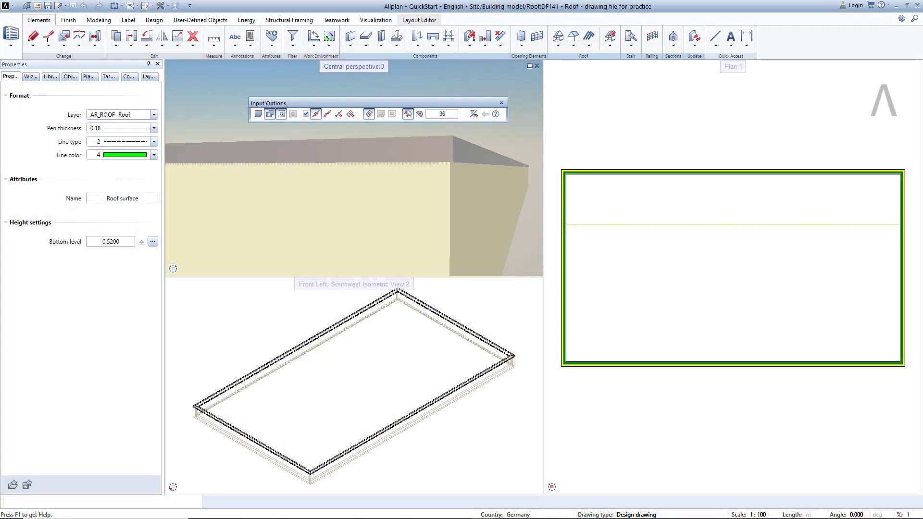
Allow a multi-part roof surface and pick its outline points along the walls inside the parapet
{"action": "left_click", "coordinate": [269, 115]}
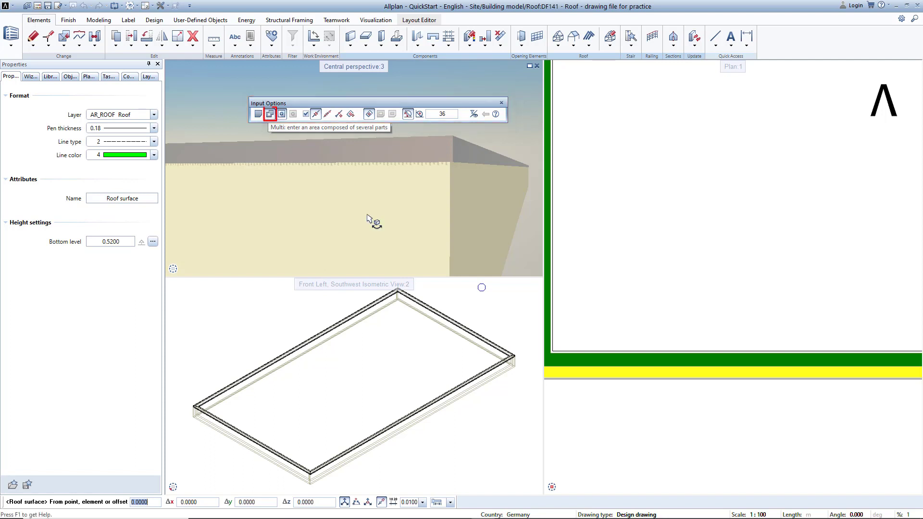
{"action": "left_click", "coordinate": [550, 354]}
{"action": "scroll", "coordinate": [707, 247], "scroll_direction": "down", "scroll_amount": 5}
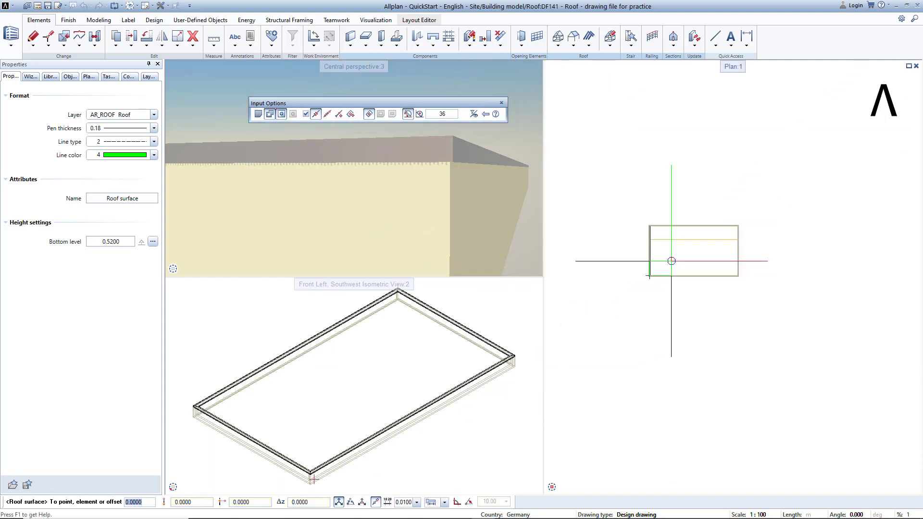
{"action": "scroll", "coordinate": [680, 226], "scroll_direction": "up", "scroll_amount": 5}
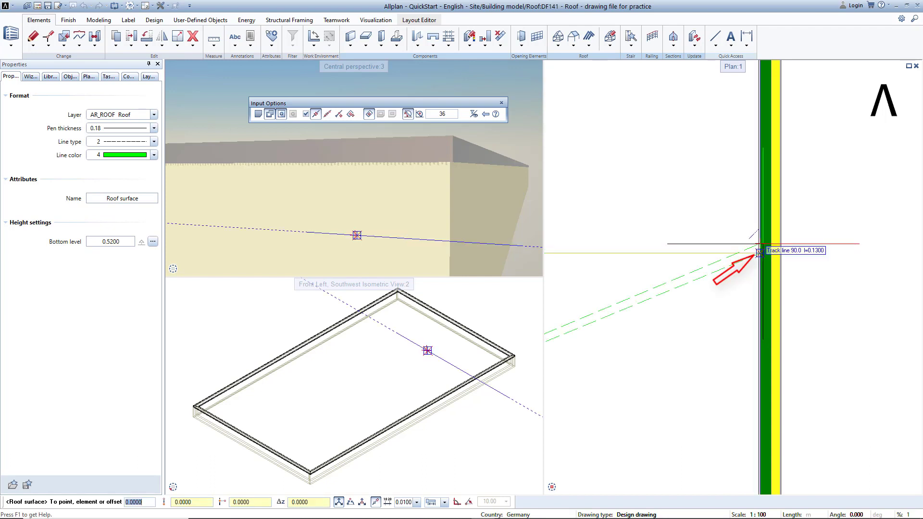
{"action": "left_click", "coordinate": [759, 251]}
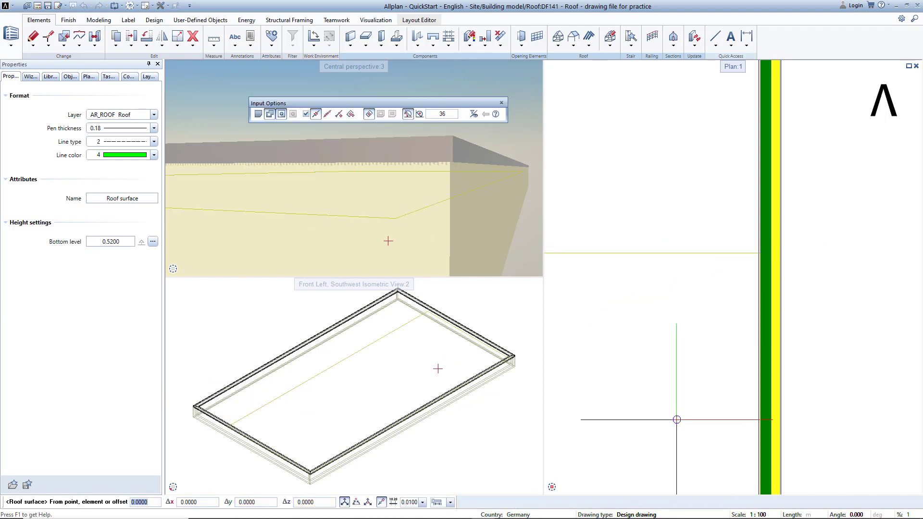
{"action": "scroll", "coordinate": [693, 407], "scroll_direction": "down", "scroll_amount": 5}
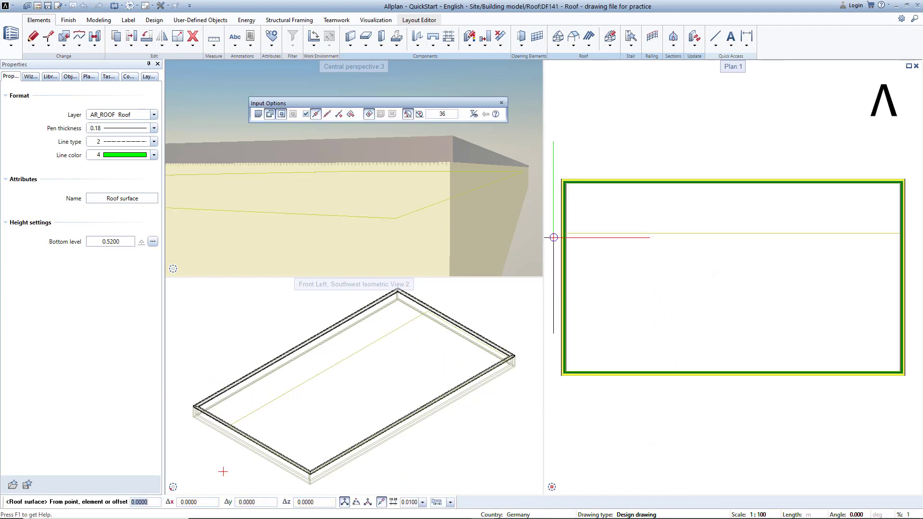
{"action": "scroll", "coordinate": [560, 243], "scroll_direction": "up", "scroll_amount": 5}
{"action": "left_click", "coordinate": [565, 251]}
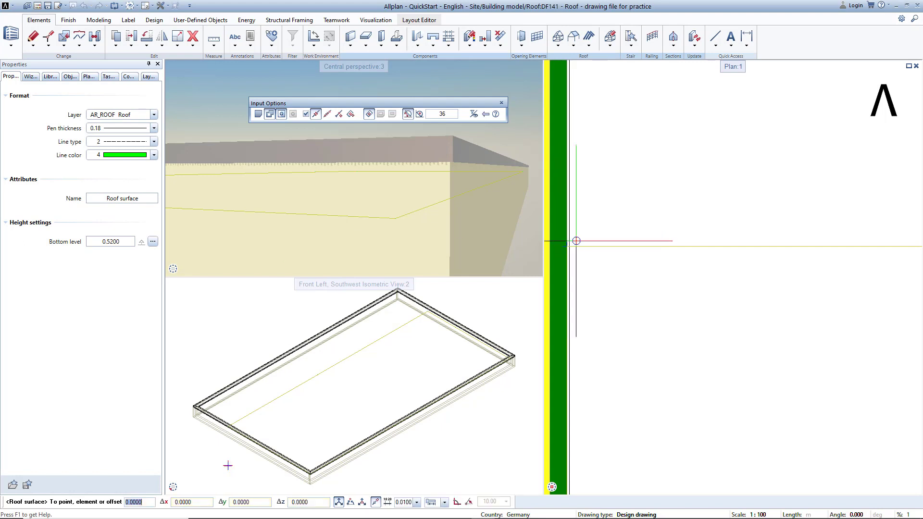
{"action": "scroll", "coordinate": [577, 248], "scroll_direction": "down", "scroll_amount": 5}
{"action": "scroll", "coordinate": [745, 208], "scroll_direction": "up", "scroll_amount": 5}
{"action": "scroll", "coordinate": [745, 209], "scroll_direction": "up", "scroll_amount": 5}
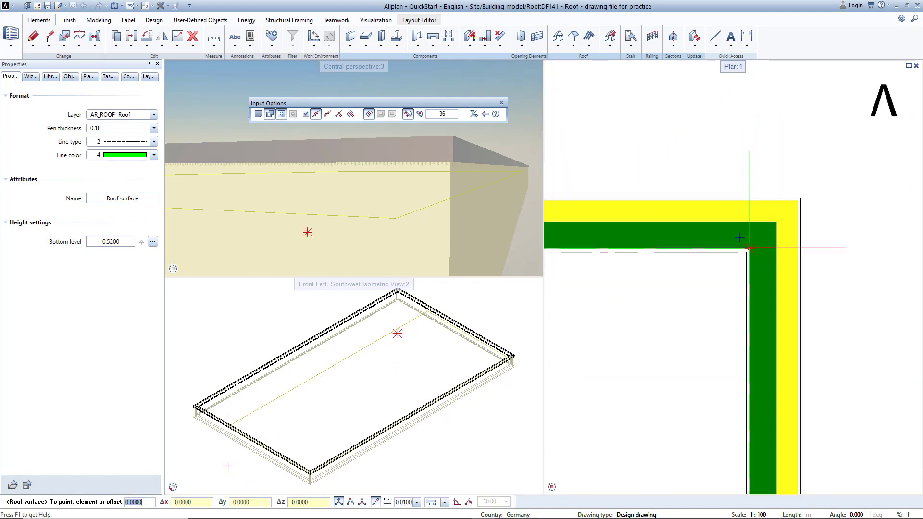
{"action": "key", "text": "Escape"}
{"action": "scroll", "coordinate": [721, 207], "scroll_direction": "up", "scroll_amount": 3}
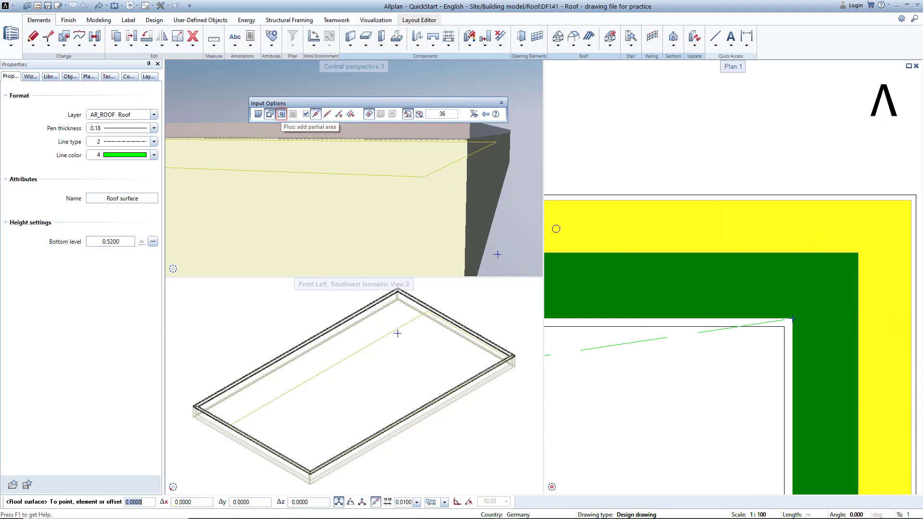
Add a further partial area to the roof surface
{"action": "left_click", "coordinate": [282, 115]}
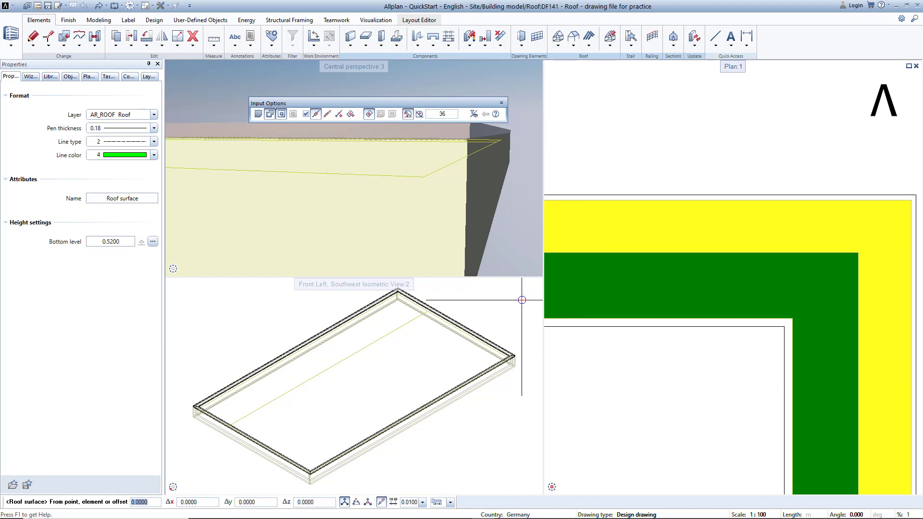
{"action": "scroll", "coordinate": [637, 458], "scroll_direction": "down", "scroll_amount": 5}
{"action": "scroll", "coordinate": [643, 455], "scroll_direction": "down", "scroll_amount": 2}
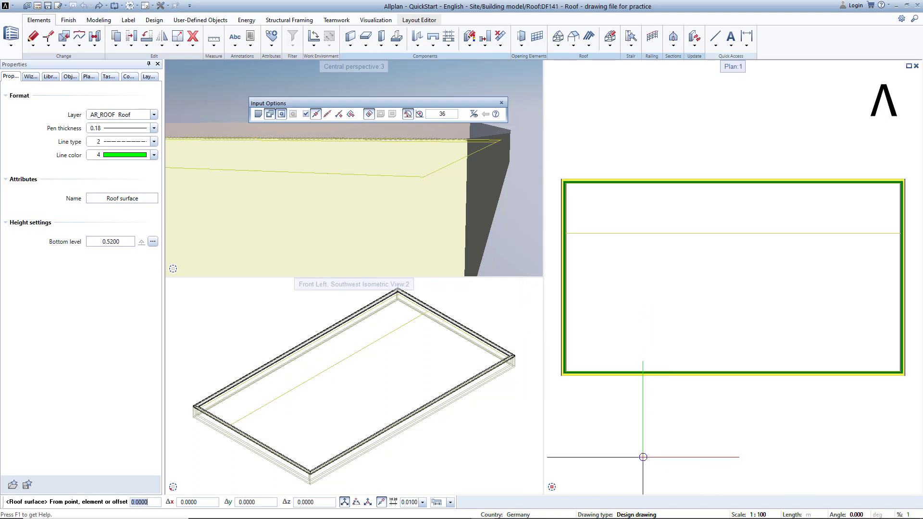
{"action": "scroll", "coordinate": [635, 377], "scroll_direction": "up", "scroll_amount": 6}
Finish the roof surface and set its bottom edge to Inclination, pitch at -1°
{"action": "left_click", "coordinate": [634, 340]}
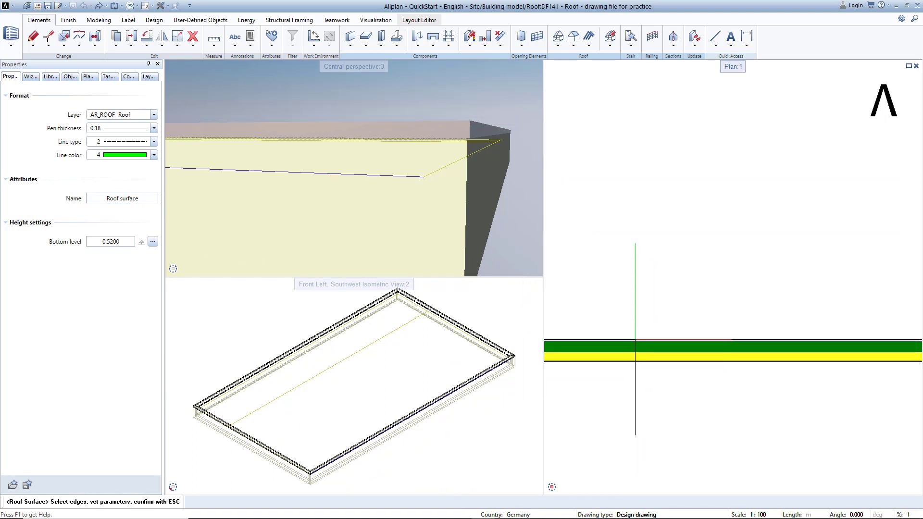
{"action": "key", "text": "Escape"}
{"action": "left_click", "coordinate": [635, 340]}
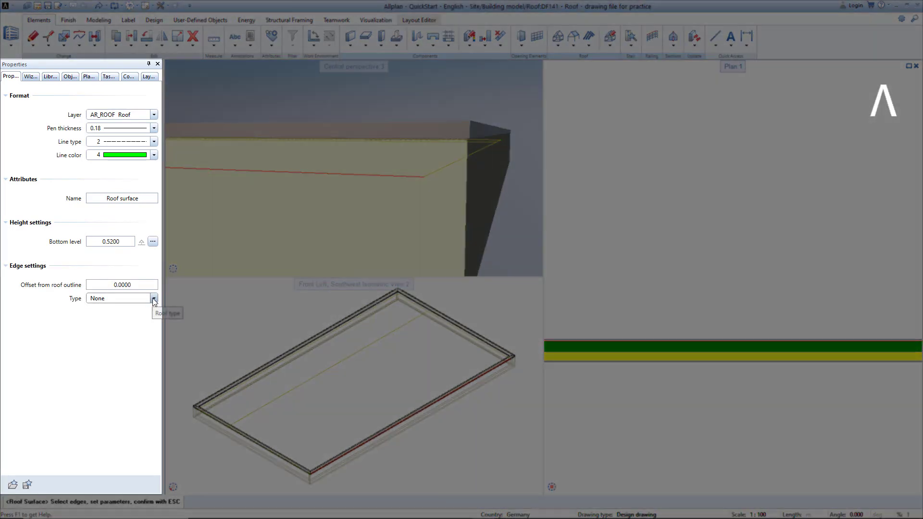
{"action": "left_click", "coordinate": [153, 300]}
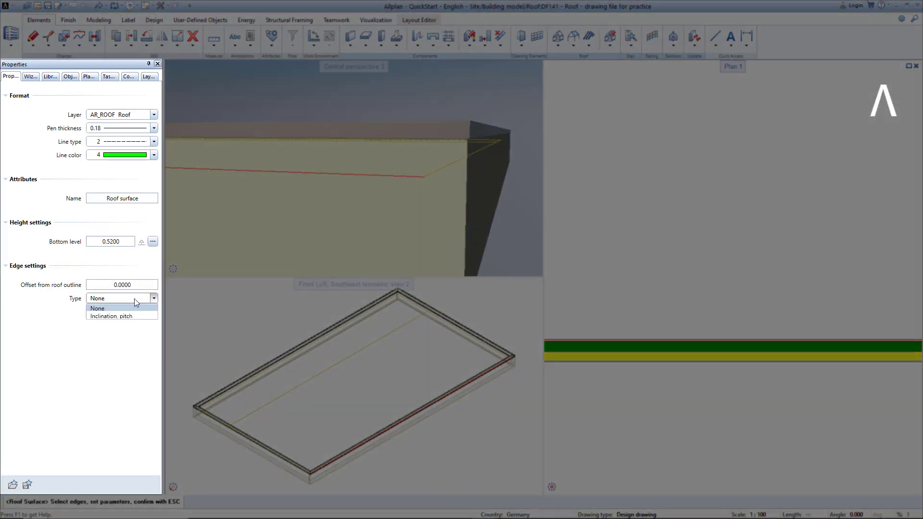
{"action": "left_click", "coordinate": [105, 317]}
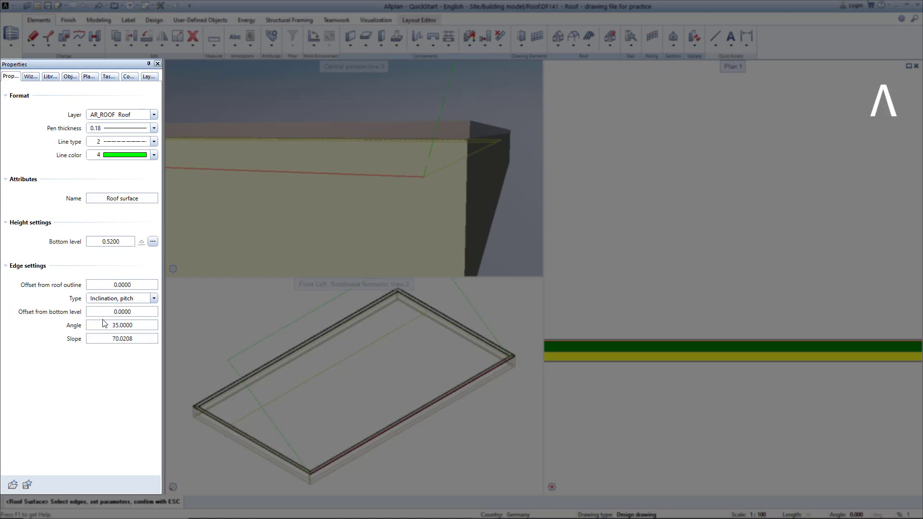
{"action": "left_click", "coordinate": [135, 324]}
{"action": "type", "text": "-1"}
{"action": "key", "text": "Return"}
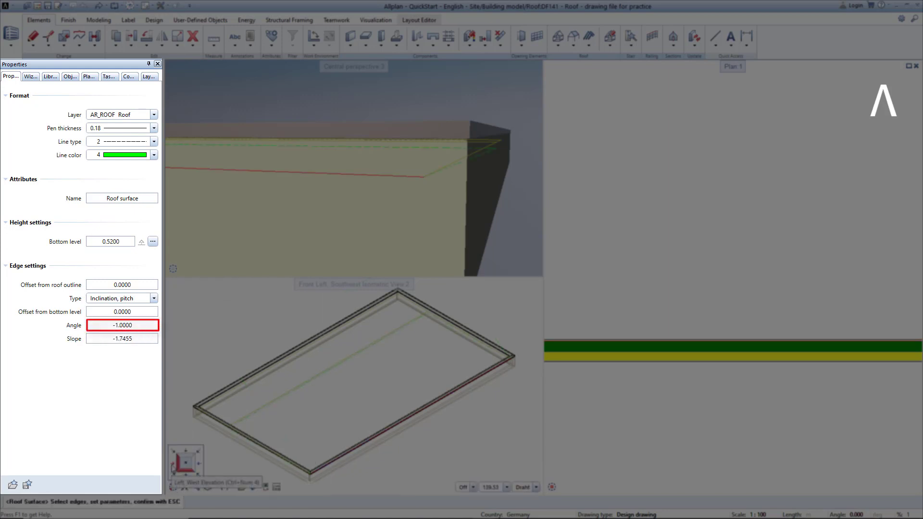
Set the back-left roof edge to Inclination, pitch with angle -2.752°
{"action": "left_click", "coordinate": [173, 474]}
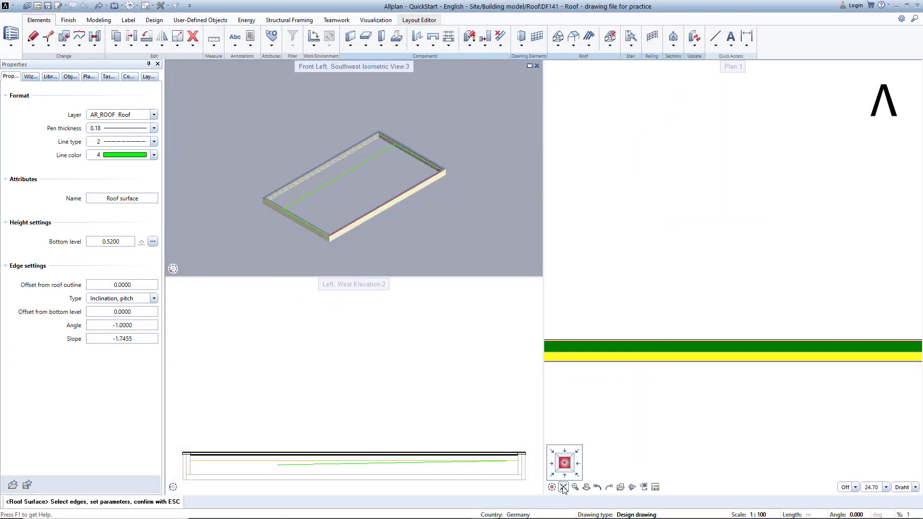
{"action": "left_click", "coordinate": [564, 488]}
{"action": "scroll", "coordinate": [661, 182], "scroll_direction": "up", "scroll_amount": 5}
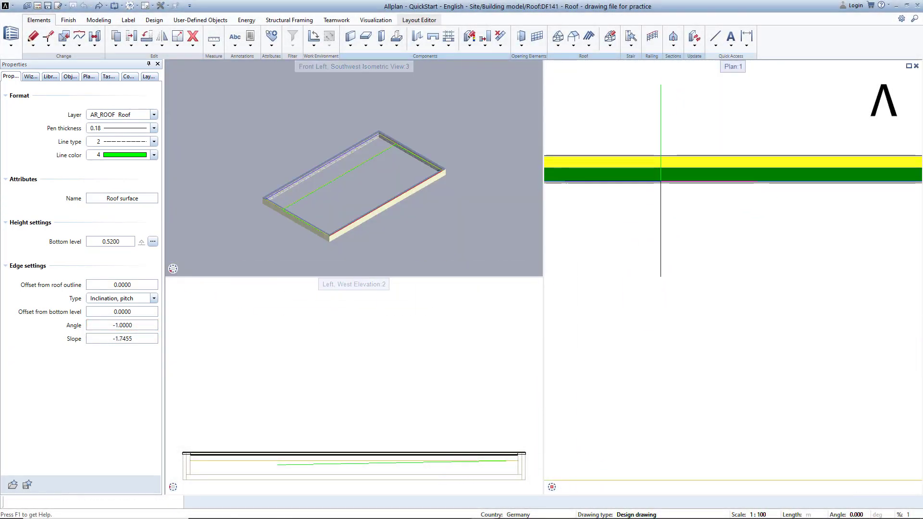
{"action": "left_click", "coordinate": [301, 181]}
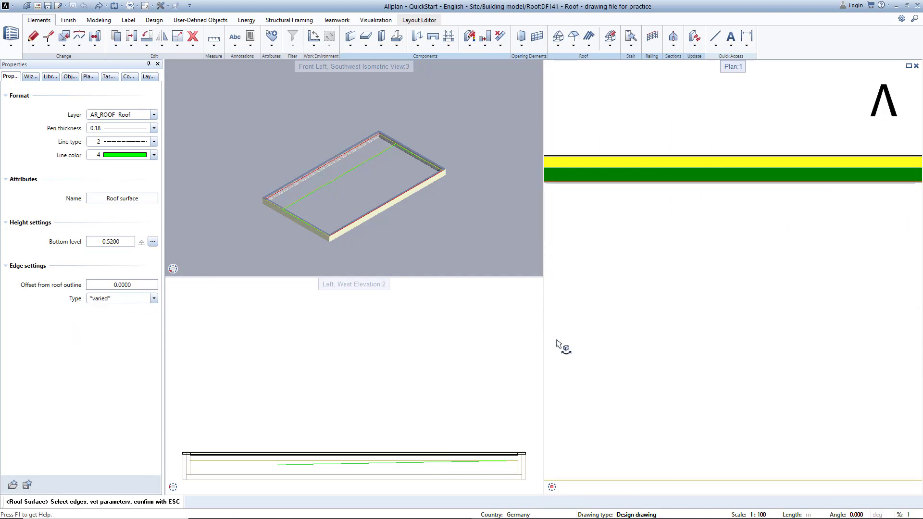
{"action": "scroll", "coordinate": [651, 383], "scroll_direction": "down", "scroll_amount": 2}
{"action": "scroll", "coordinate": [656, 383], "scroll_direction": "down", "scroll_amount": 3}
{"action": "scroll", "coordinate": [657, 381], "scroll_direction": "up", "scroll_amount": 5}
{"action": "scroll", "coordinate": [658, 381], "scroll_direction": "up", "scroll_amount": 2}
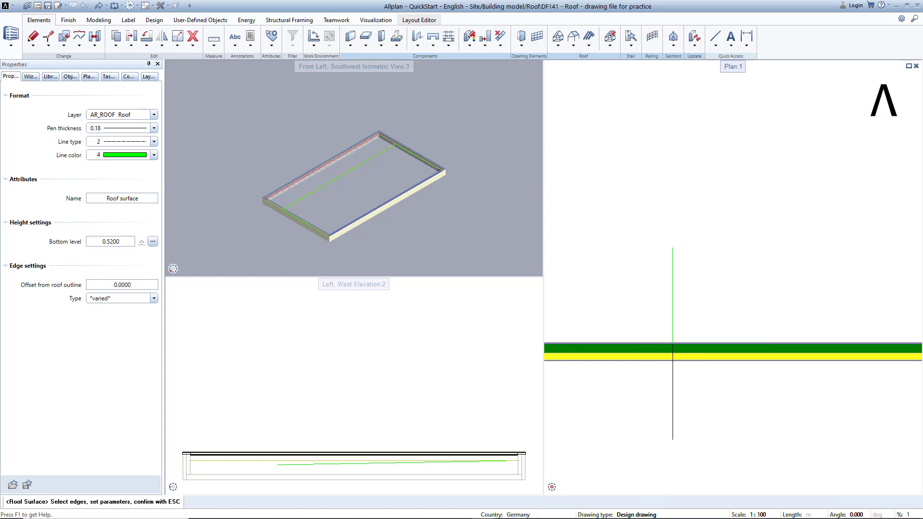
{"action": "left_click", "coordinate": [673, 348]}
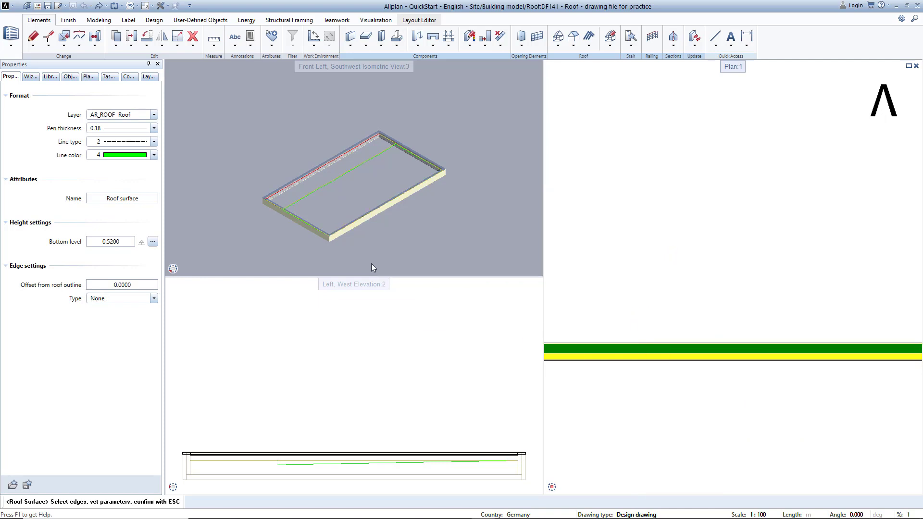
{"action": "left_click", "coordinate": [153, 299]}
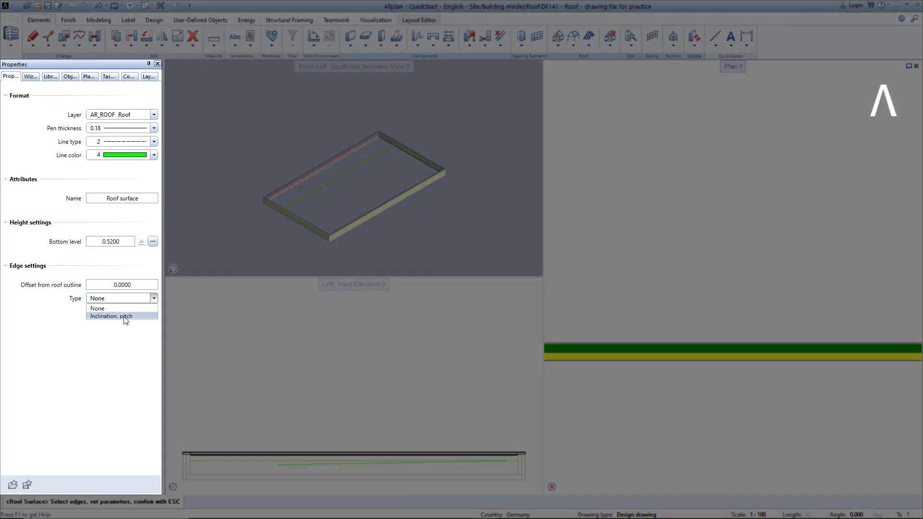
{"action": "left_click", "coordinate": [123, 317]}
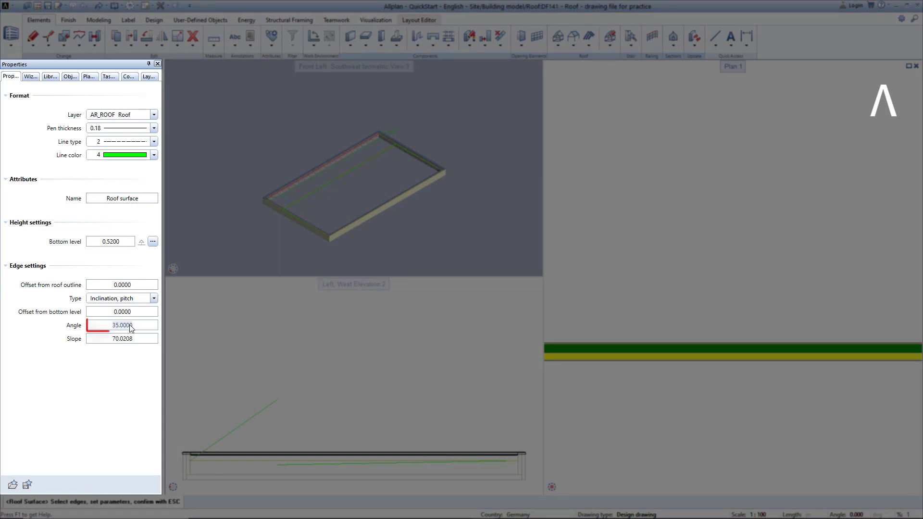
{"action": "type", "text": "-2,7"}
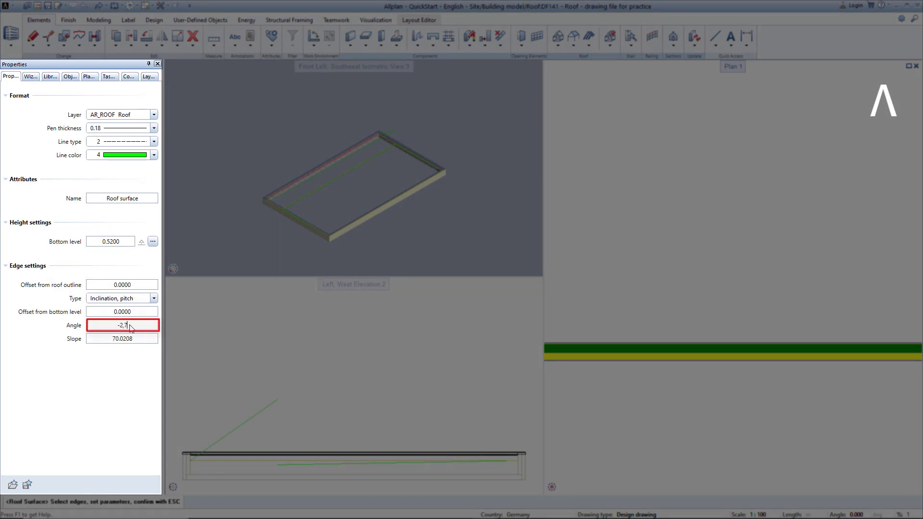
{"action": "type", "text": "52"}
{"action": "key", "text": "Return"}
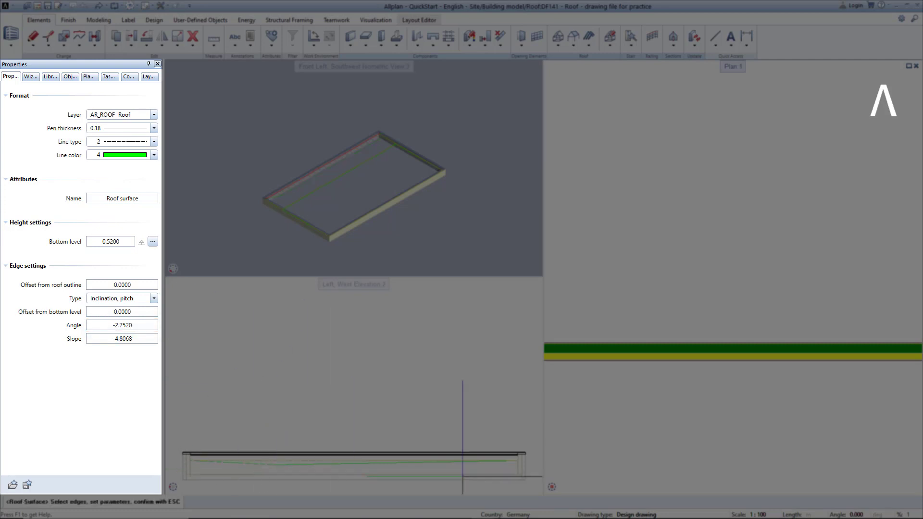
Fit the whole roof outline in the plan and end the Roof Surface command
{"action": "left_click", "coordinate": [563, 487]}
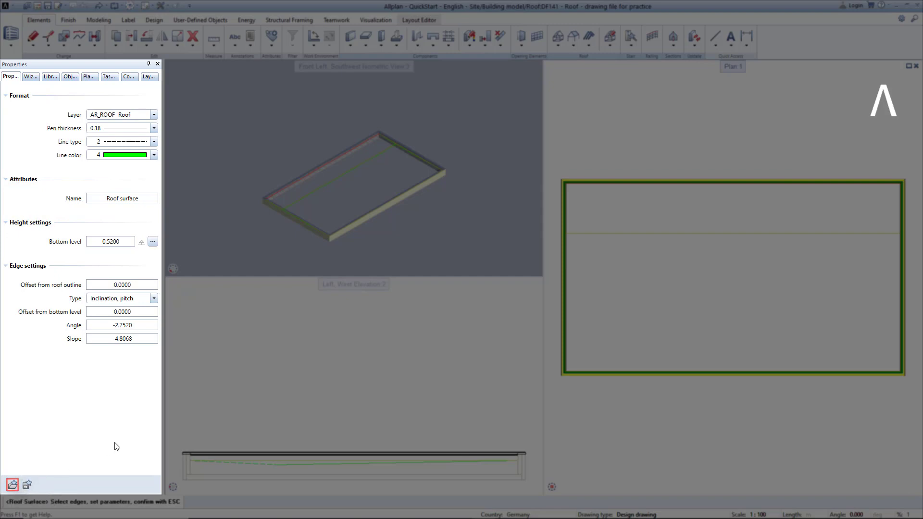
{"action": "key", "text": "Escape"}
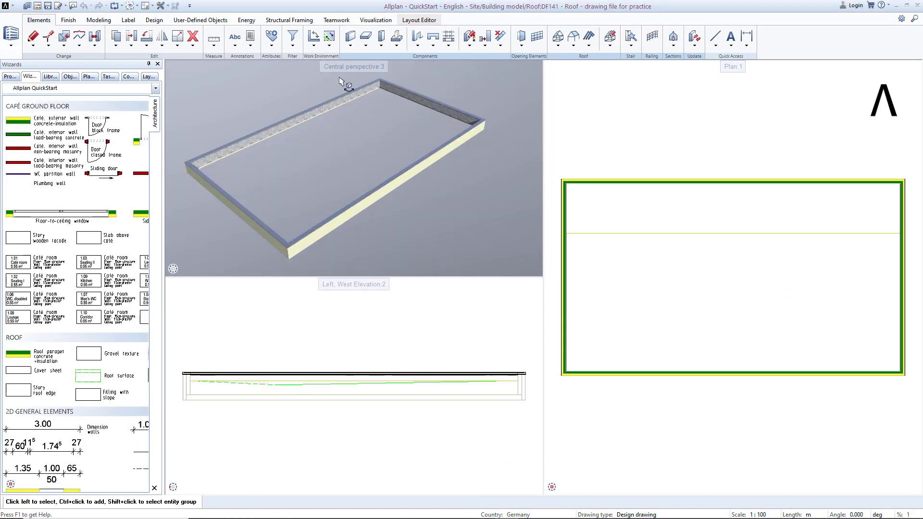
Turn on roof-surface display in 3D under Options > Animation, then turn it back off
{"action": "left_click", "coordinate": [167, 7]}
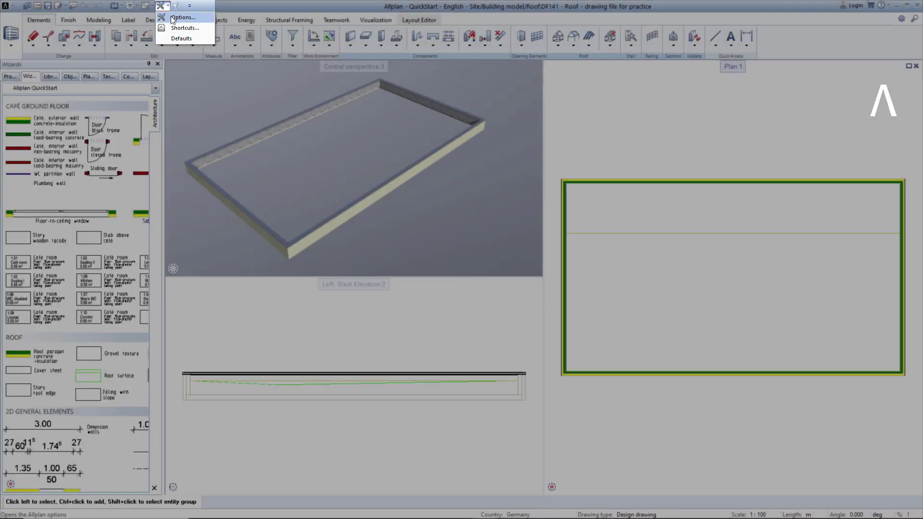
{"action": "left_click", "coordinate": [173, 18]}
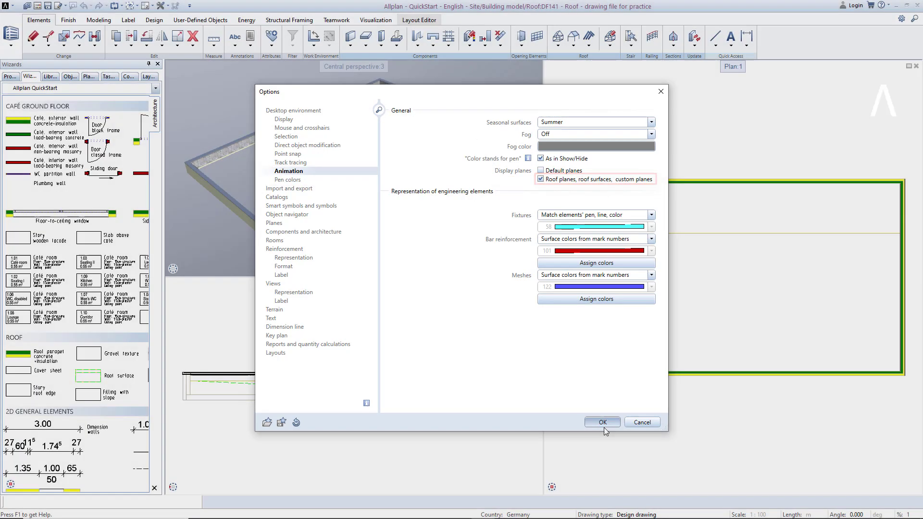
{"action": "left_click", "coordinate": [602, 423]}
{"action": "left_click", "coordinate": [164, 6]}
{"action": "left_click", "coordinate": [183, 18]}
{"action": "left_click", "coordinate": [614, 420]}
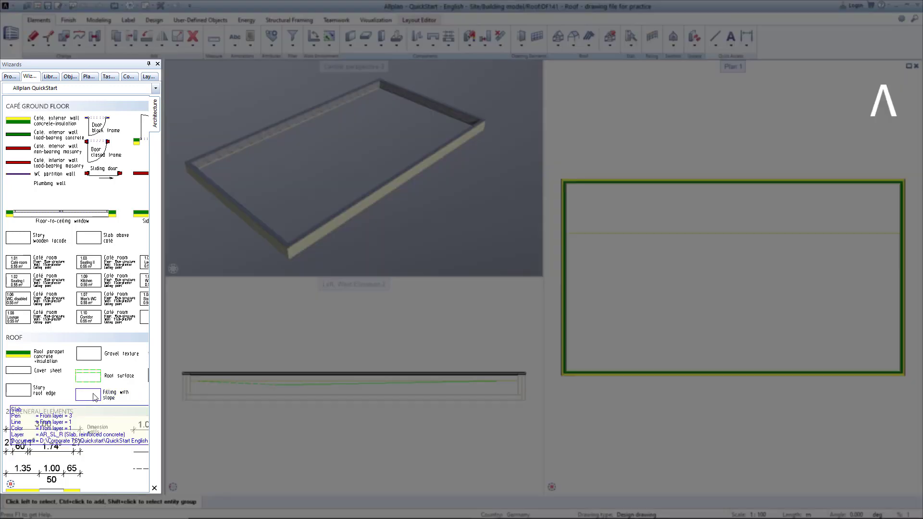
Bring the Filling with slope element into view in the Wizards palette
{"action": "mouse_move", "coordinate": [86, 393]}
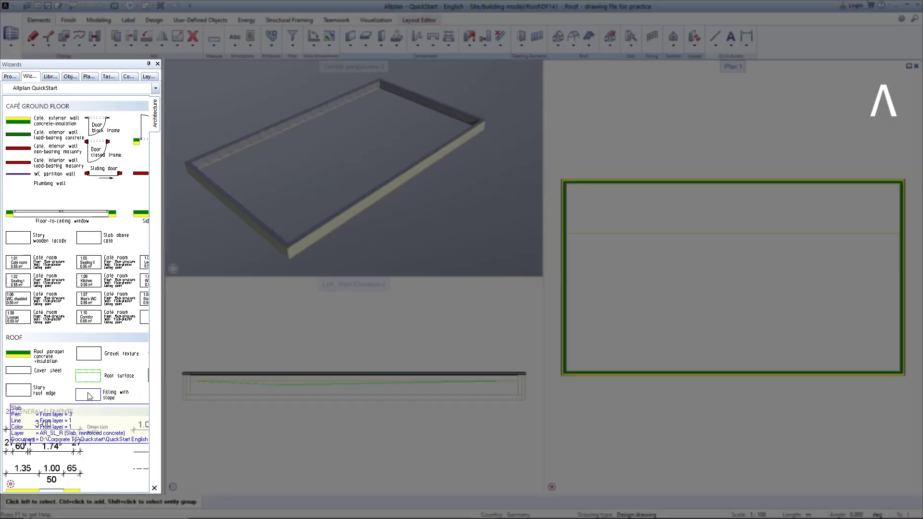
{"action": "scroll", "coordinate": [87, 394], "scroll_direction": "up", "scroll_amount": 5}
{"action": "middle_click_drag", "start_coordinate": [96, 395], "coordinate": [58, 377]}
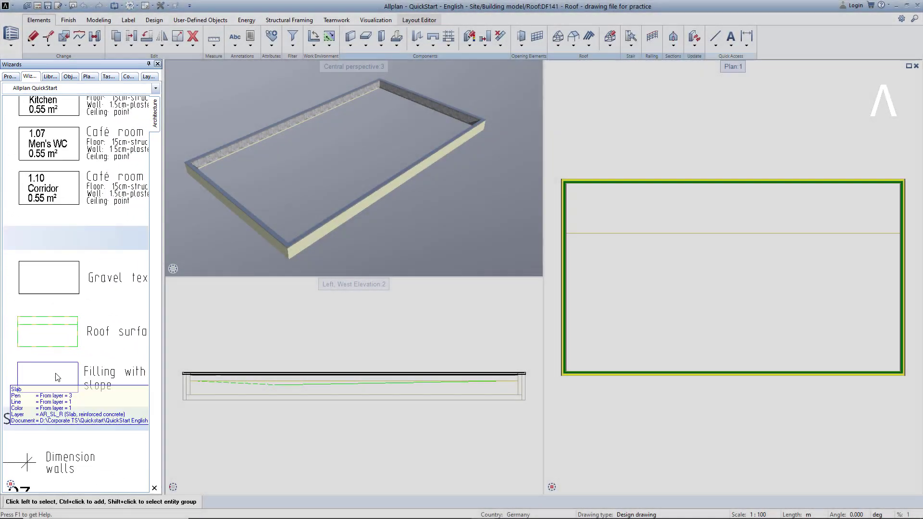
Start a Filling with slope slab with its top tied to the Roof surface at -0.2600 offset (height 0.1038)
{"action": "left_click", "coordinate": [57, 377]}
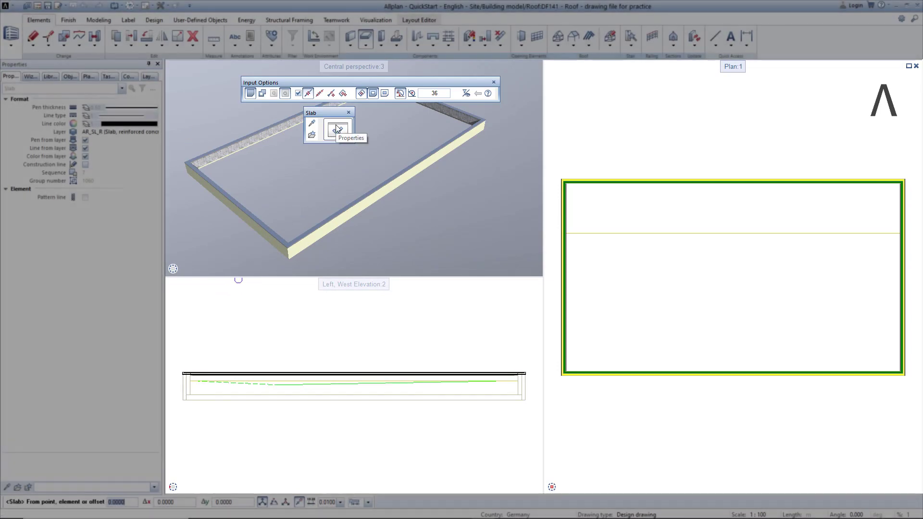
{"action": "left_click", "coordinate": [338, 129]}
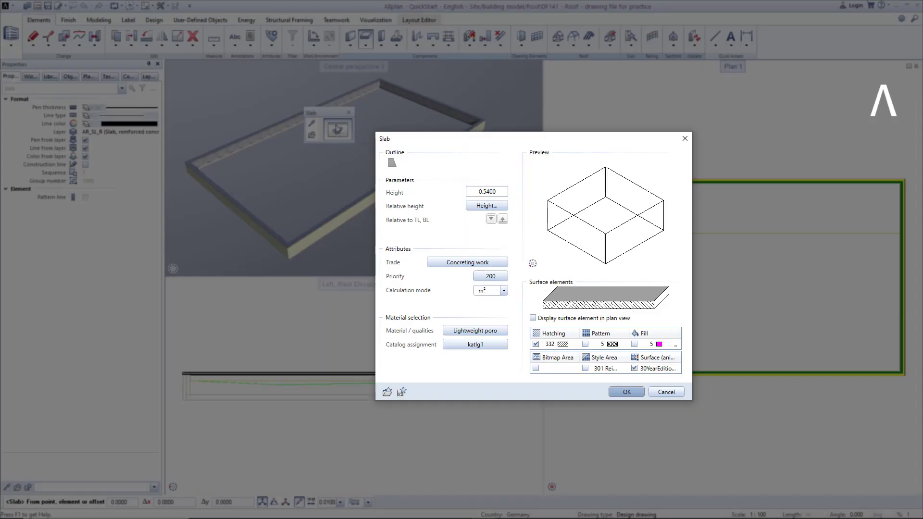
{"action": "left_click", "coordinate": [490, 206]}
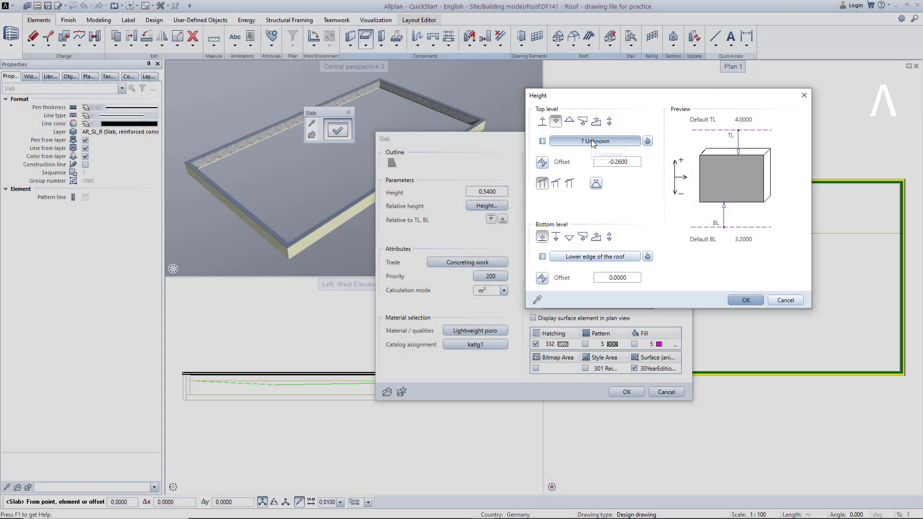
{"action": "left_click", "coordinate": [594, 142]}
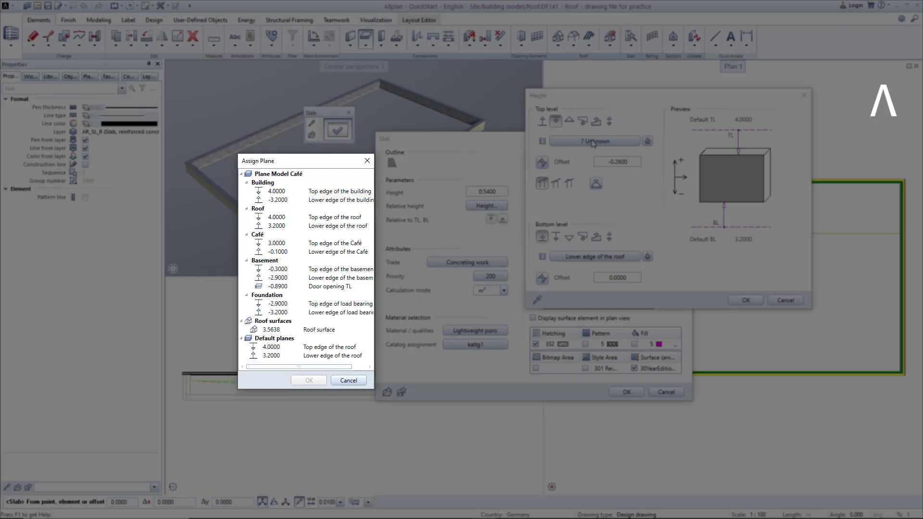
{"action": "left_click", "coordinate": [319, 330]}
{"action": "left_click", "coordinate": [327, 382]}
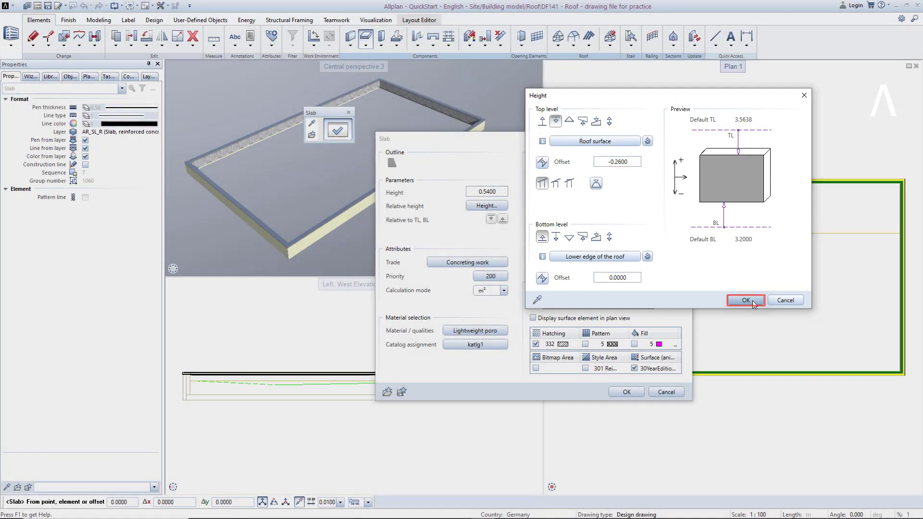
{"action": "left_click", "coordinate": [745, 301]}
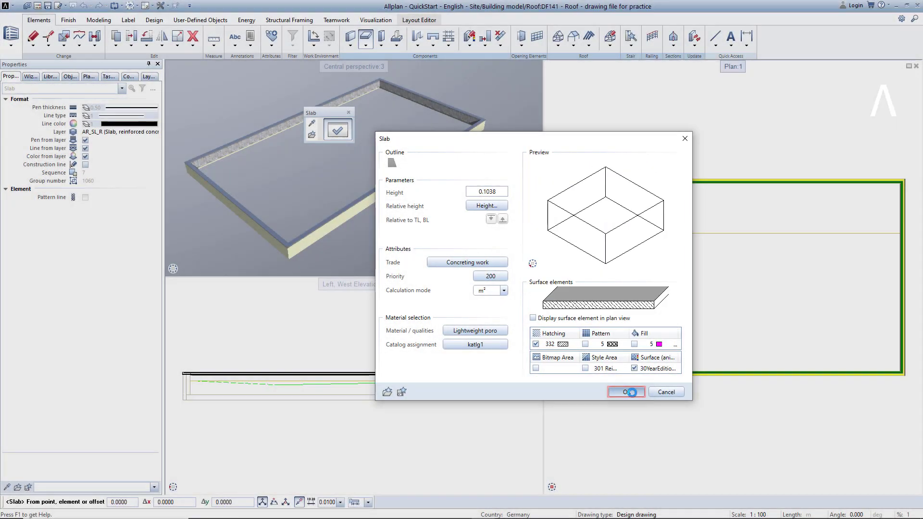
{"action": "left_click", "coordinate": [631, 392]}
Draw the filling slab from the roof's lower-left corner to its upper-right corner
{"action": "scroll", "coordinate": [566, 382], "scroll_direction": "up", "scroll_amount": 5}
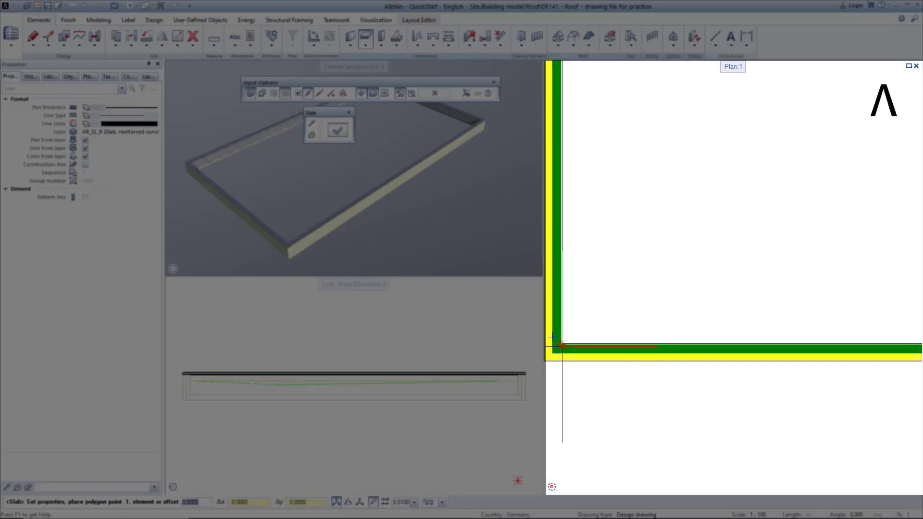
{"action": "left_click", "coordinate": [561, 345]}
{"action": "scroll", "coordinate": [644, 272], "scroll_direction": "down", "scroll_amount": 5}
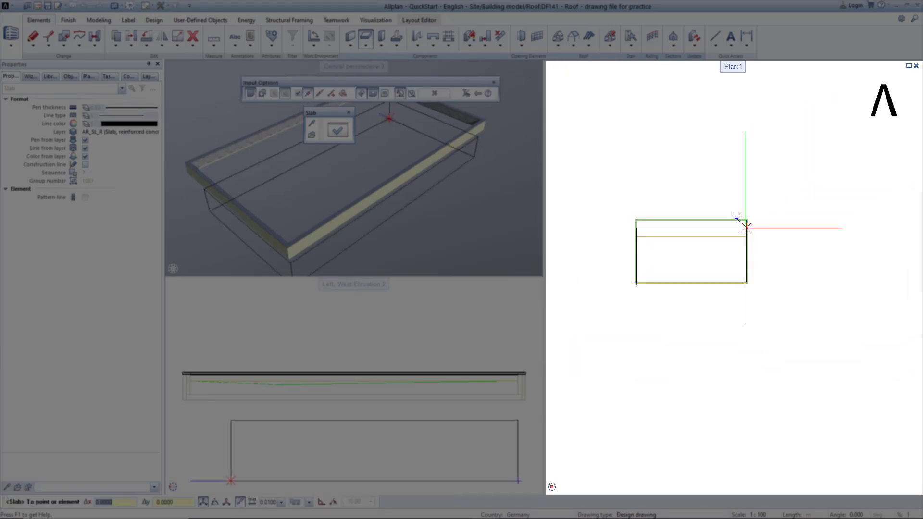
{"action": "scroll", "coordinate": [746, 226], "scroll_direction": "up", "scroll_amount": 5}
{"action": "scroll", "coordinate": [749, 214], "scroll_direction": "up", "scroll_amount": 3}
{"action": "left_click", "coordinate": [712, 206]}
{"action": "left_click", "coordinate": [553, 488]}
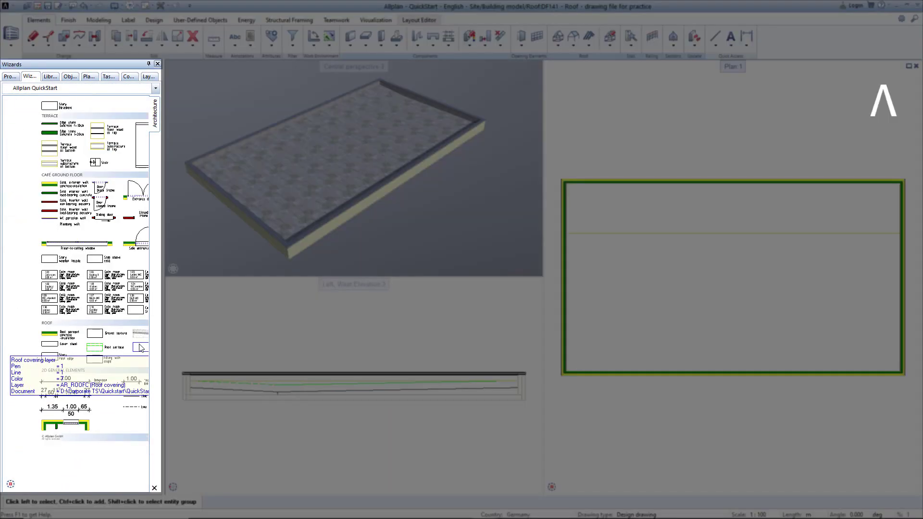
{"action": "scroll", "coordinate": [139, 350], "scroll_direction": "down", "scroll_amount": 2}
{"action": "scroll", "coordinate": [95, 344], "scroll_direction": "up", "scroll_amount": 4}
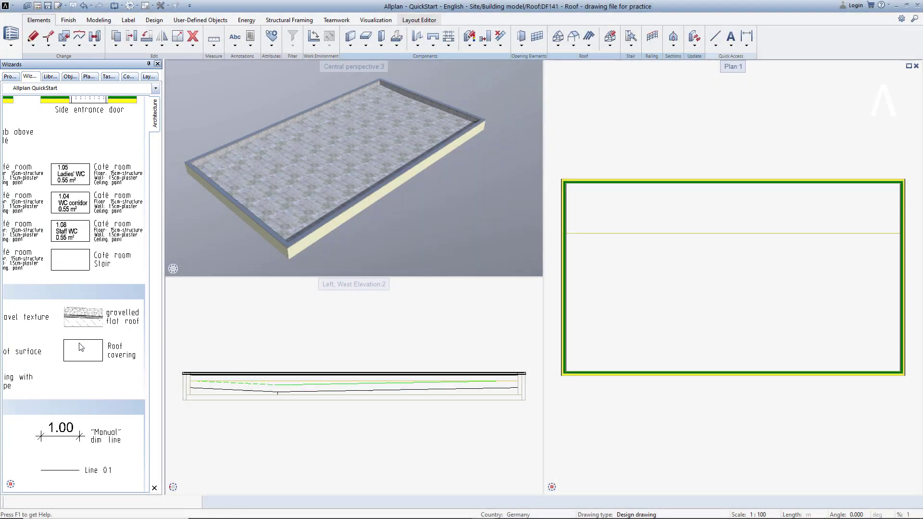
Start the four-layer gravel Roof covering with its height set -0.2600 relative to the Roof surface
{"action": "double_click", "coordinate": [81, 347]}
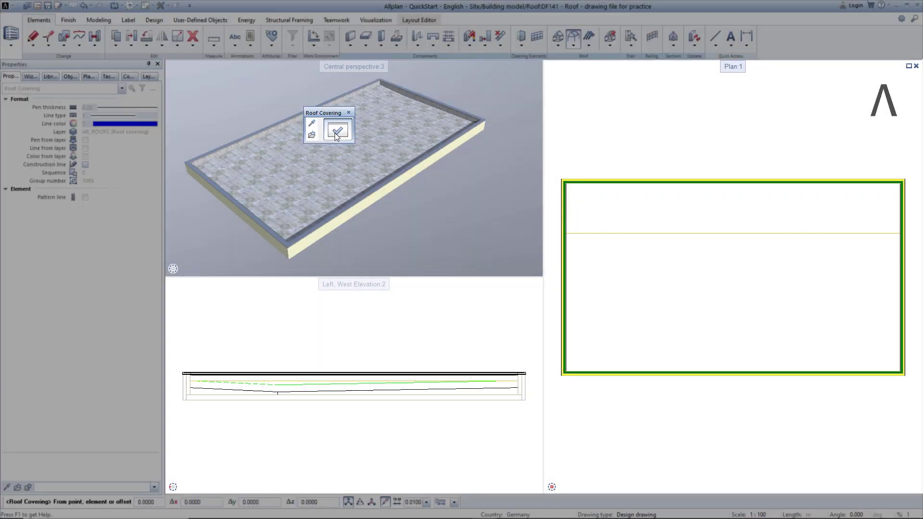
{"action": "left_click", "coordinate": [337, 132]}
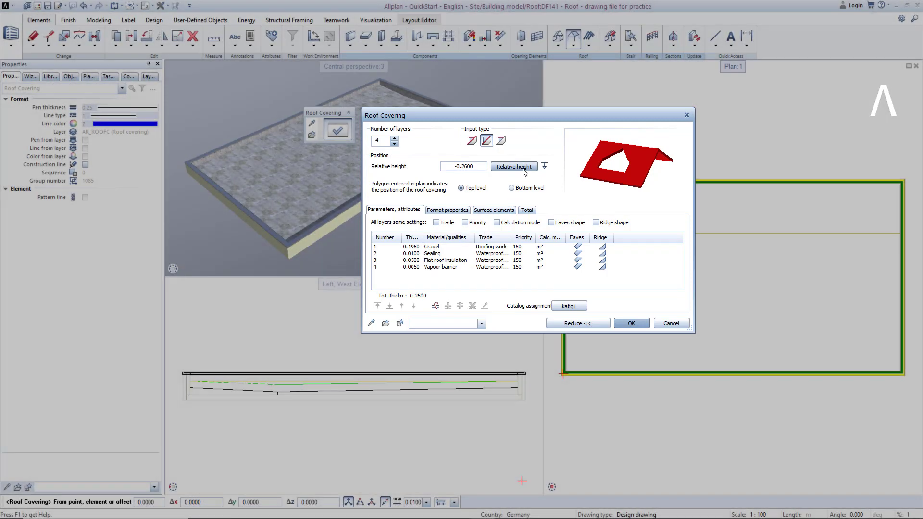
{"action": "left_click", "coordinate": [525, 172]}
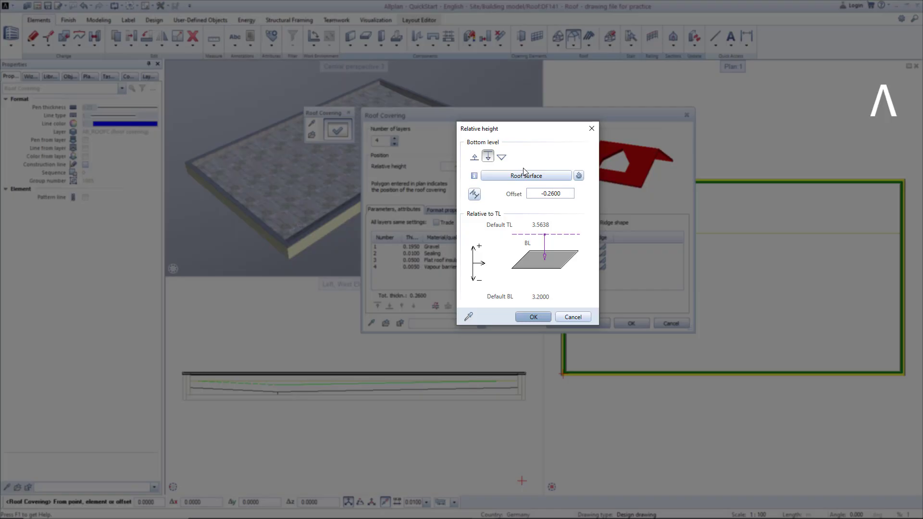
{"action": "left_click", "coordinate": [524, 175]}
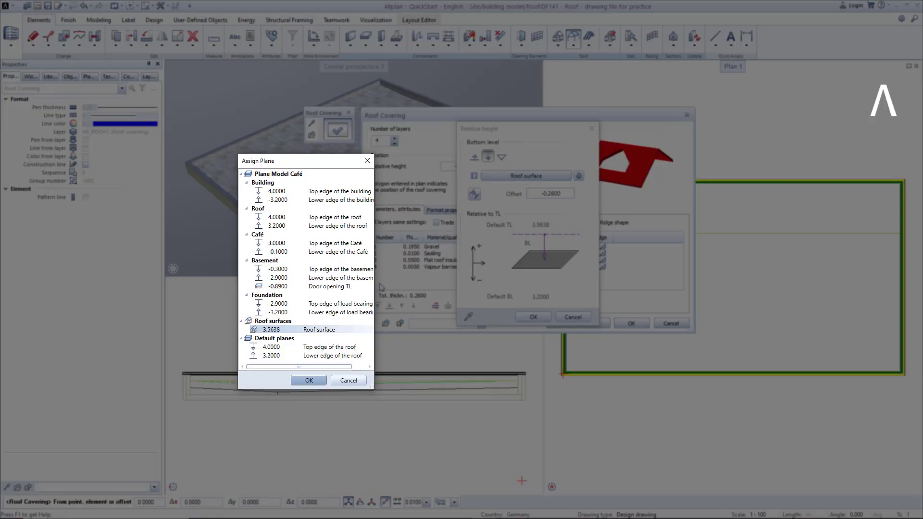
{"action": "double_click", "coordinate": [332, 329]}
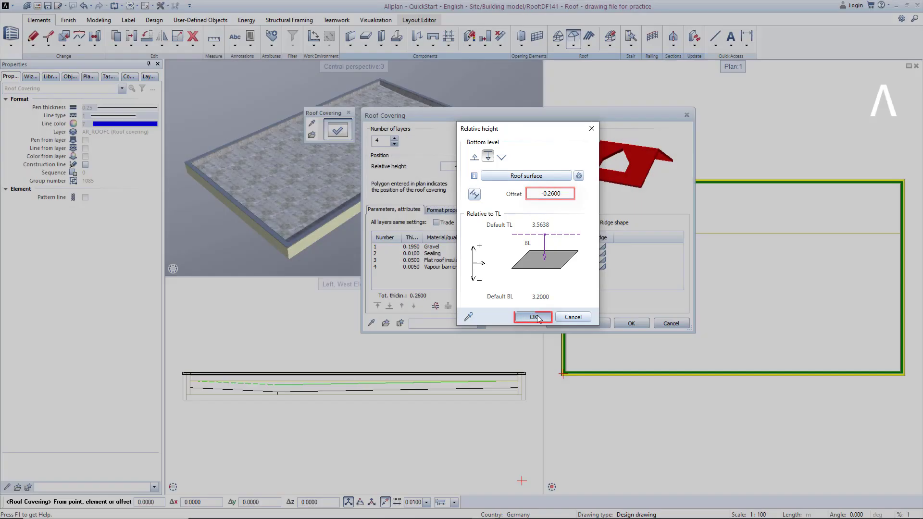
{"action": "left_click", "coordinate": [539, 319]}
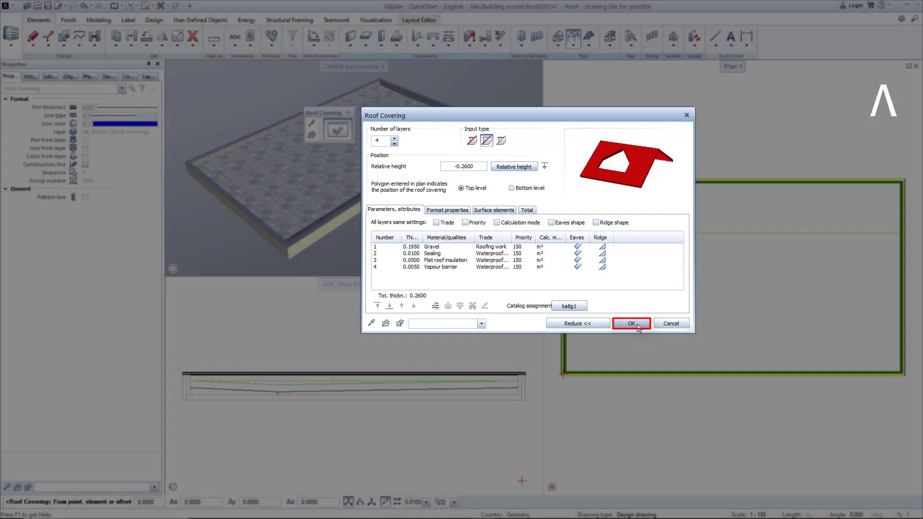
Place the gravel roof covering from the lower-left to the upper-right roof corner
{"action": "left_click", "coordinate": [630, 323]}
{"action": "scroll", "coordinate": [579, 333], "scroll_direction": "up", "scroll_amount": 5}
{"action": "left_click", "coordinate": [579, 333]}
{"action": "scroll", "coordinate": [580, 333], "scroll_direction": "down", "scroll_amount": 5}
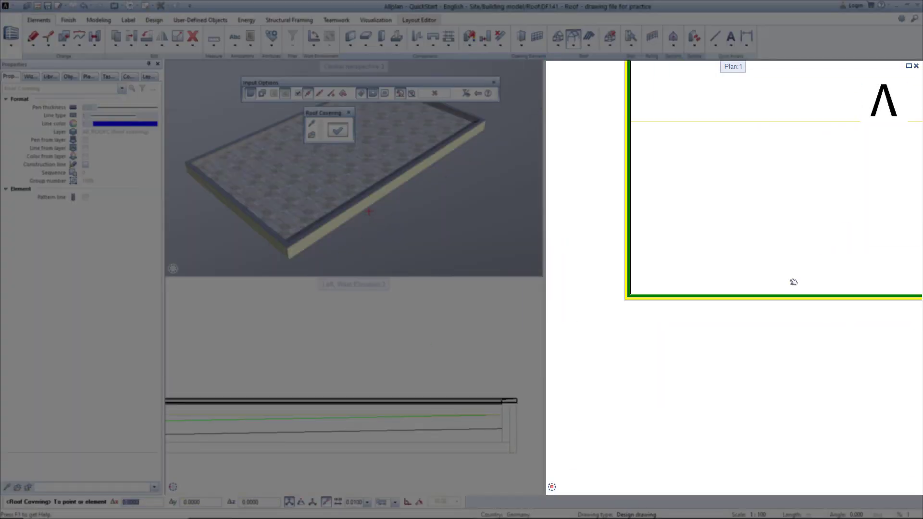
{"action": "middle_click_drag", "start_coordinate": [777, 303], "coordinate": [745, 316]}
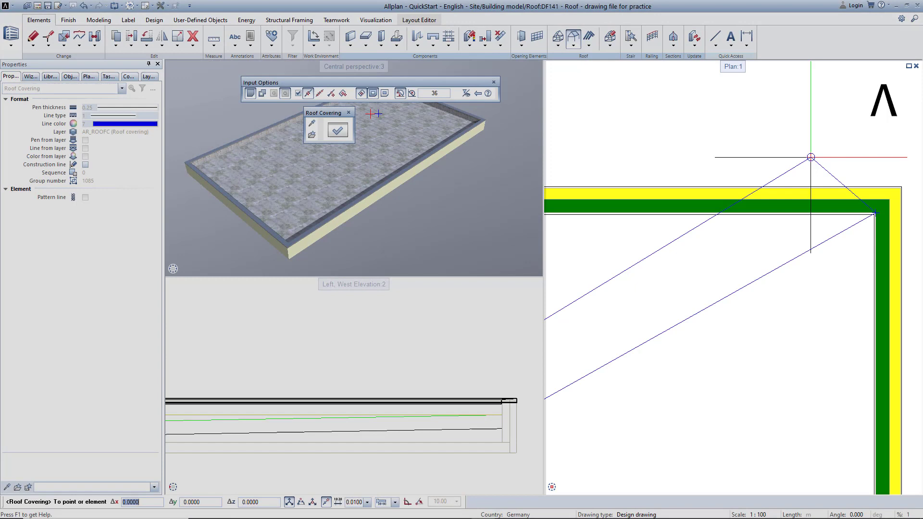
{"action": "left_click", "coordinate": [580, 166]}
{"action": "key", "text": "Escape"}
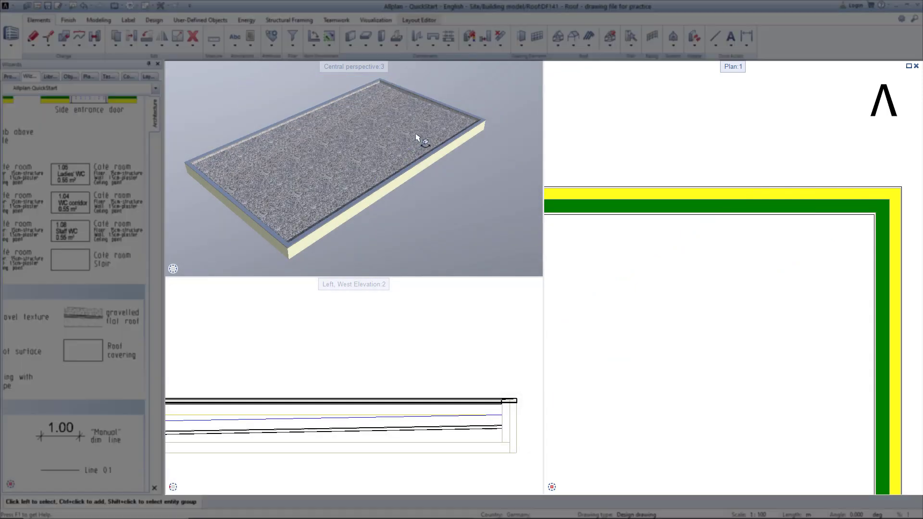
Zoom and orbit the 3D perspective for a close look at the gravel surface
{"action": "scroll", "coordinate": [417, 139], "scroll_direction": "up", "scroll_amount": 3}
{"action": "middle_click_drag", "start_coordinate": [418, 140], "coordinate": [419, 165]}
{"action": "scroll", "coordinate": [397, 104], "scroll_direction": "up", "scroll_amount": 5}
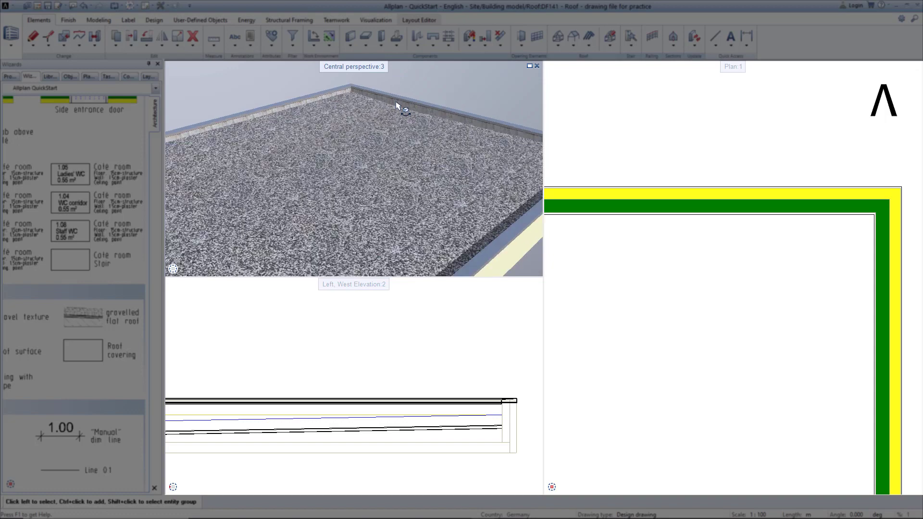
{"action": "middle_click_drag", "start_coordinate": [397, 106], "coordinate": [510, 140]}
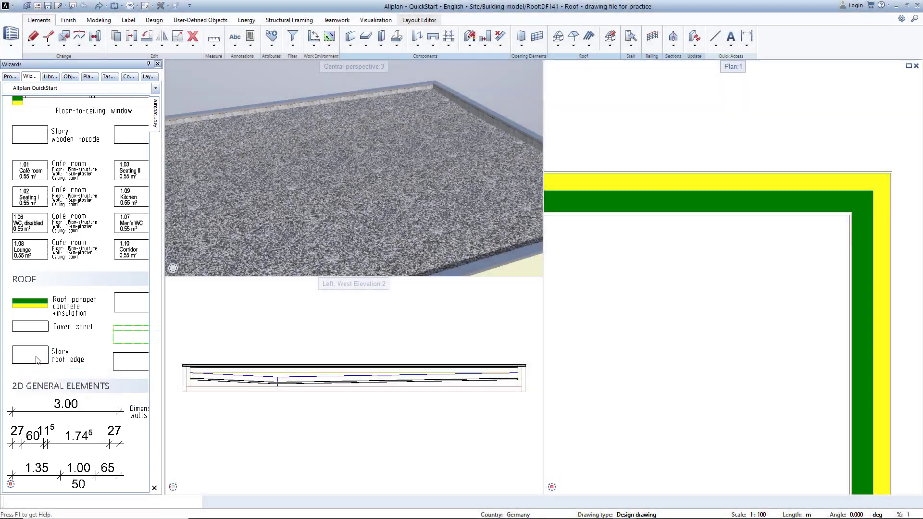
Place the Story roof edge from the roof's bottom-left to its top-right corner
{"action": "left_click", "coordinate": [38, 361]}
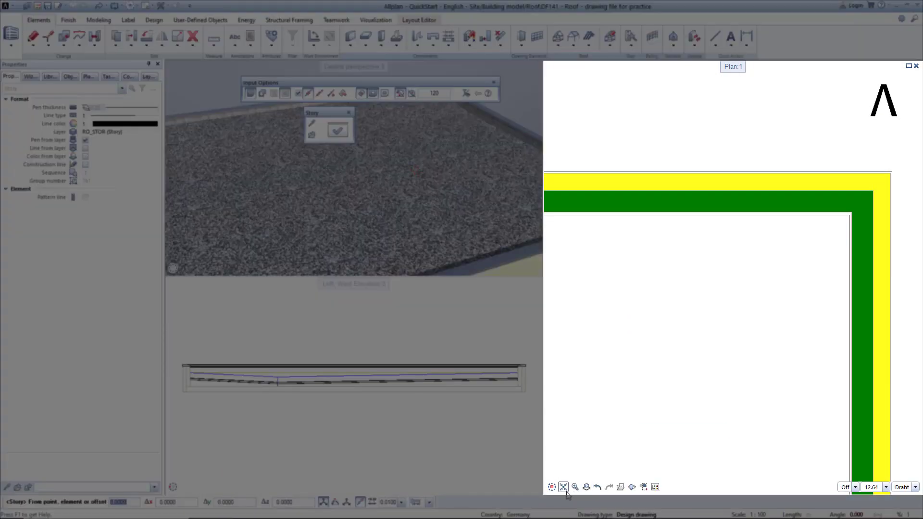
{"action": "left_click", "coordinate": [564, 487]}
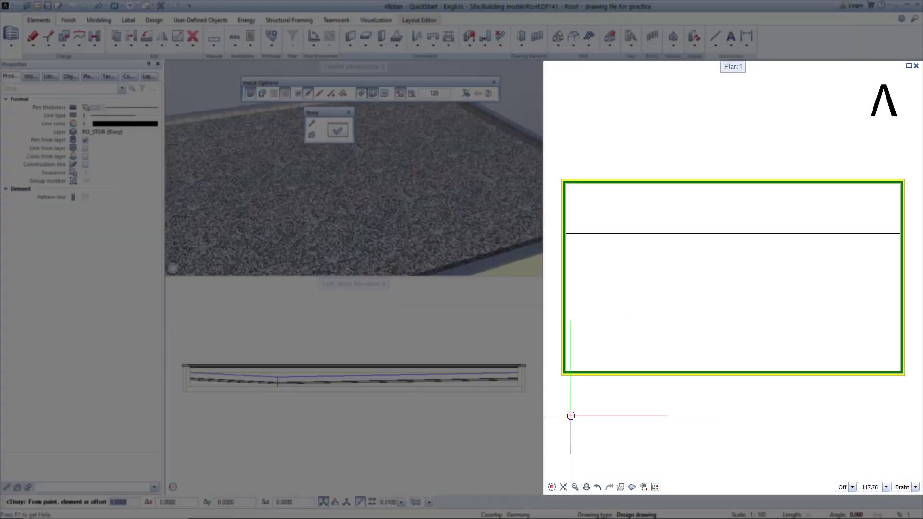
{"action": "scroll", "coordinate": [571, 405], "scroll_direction": "up", "scroll_amount": 5}
{"action": "scroll", "coordinate": [623, 358], "scroll_direction": "up", "scroll_amount": 4}
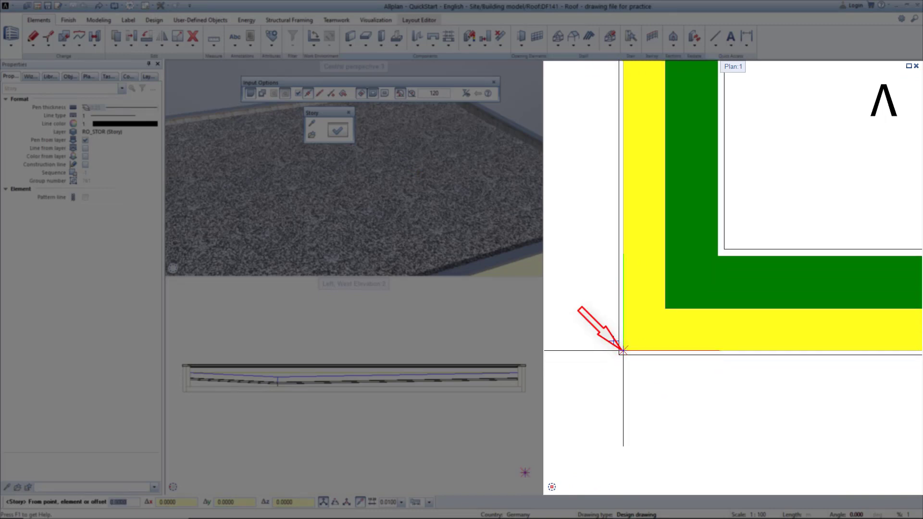
{"action": "left_click", "coordinate": [623, 351]}
{"action": "scroll", "coordinate": [699, 330], "scroll_direction": "down", "scroll_amount": 10}
{"action": "scroll", "coordinate": [740, 303], "scroll_direction": "down", "scroll_amount": 2}
{"action": "scroll", "coordinate": [793, 269], "scroll_direction": "up", "scroll_amount": 8}
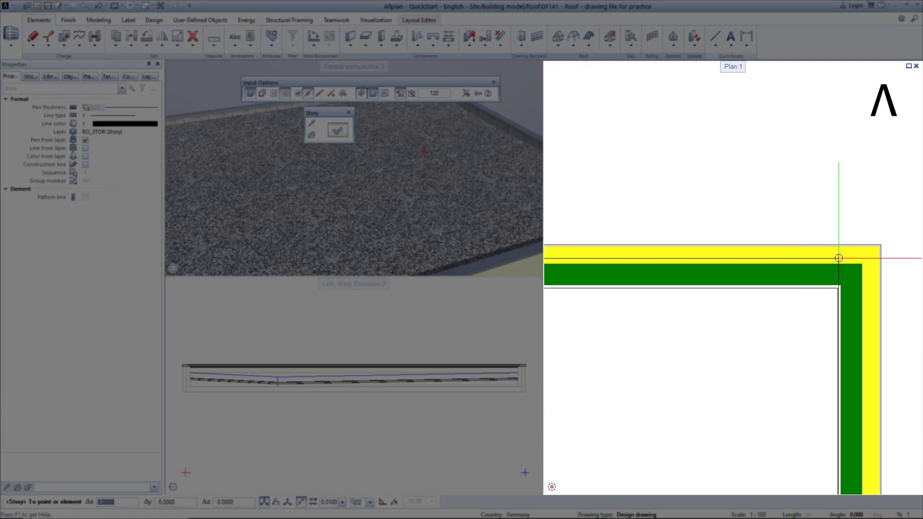
{"action": "scroll", "coordinate": [880, 245], "scroll_direction": "up", "scroll_amount": 4}
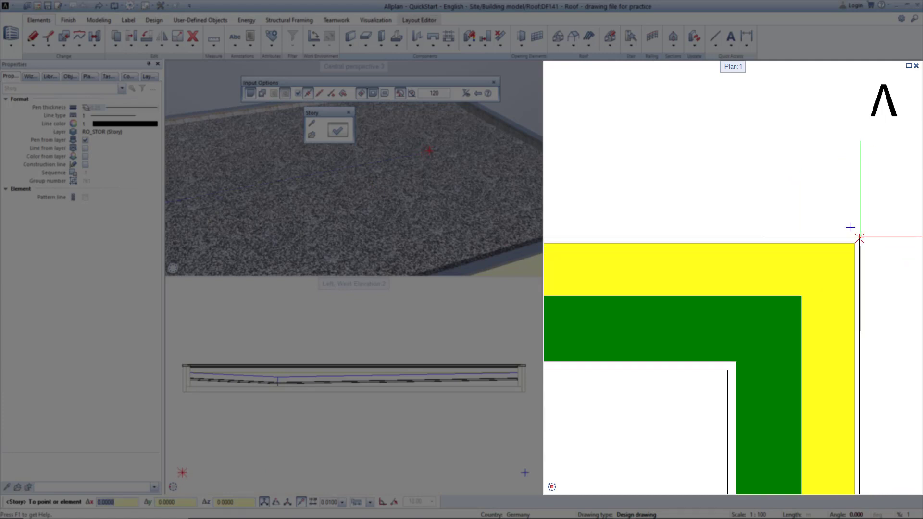
{"action": "left_click", "coordinate": [855, 243]}
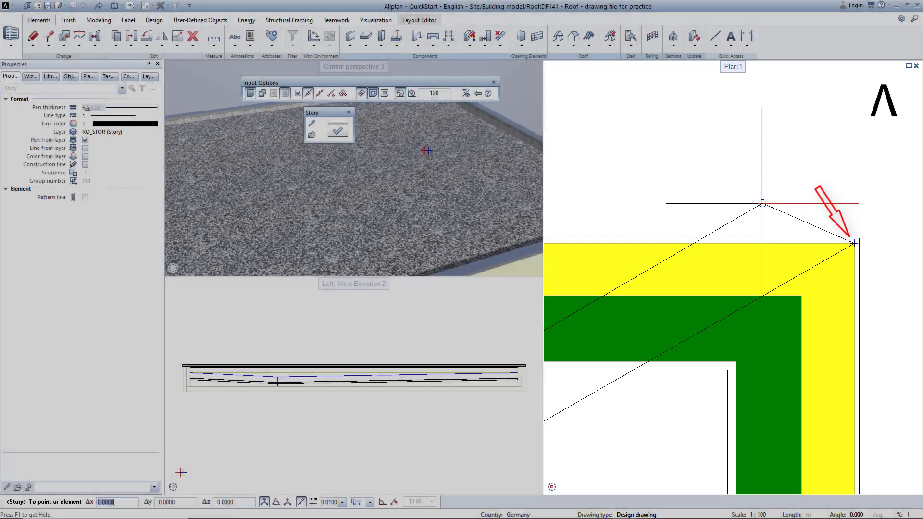
{"action": "left_click", "coordinate": [772, 191]}
{"action": "key", "text": "Escape"}
Fit the plan to the roof outline and orbit the 3D view to a low side-on angle
{"action": "left_click", "coordinate": [551, 488]}
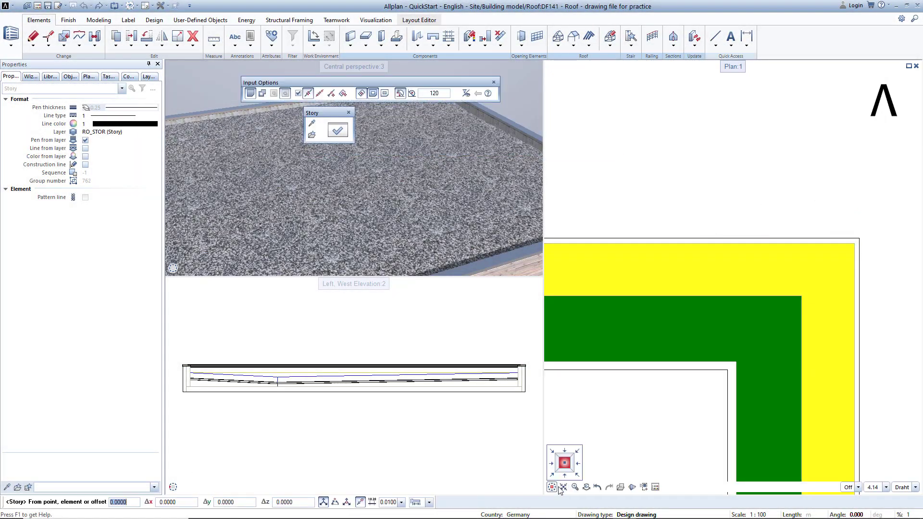
{"action": "left_click", "coordinate": [553, 464]}
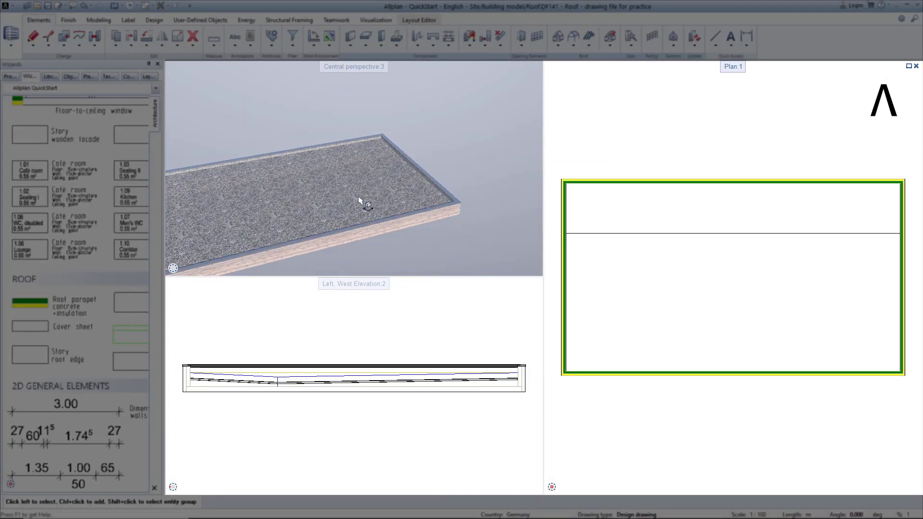
{"action": "middle_click_drag", "start_coordinate": [359, 200], "coordinate": [482, 237]}
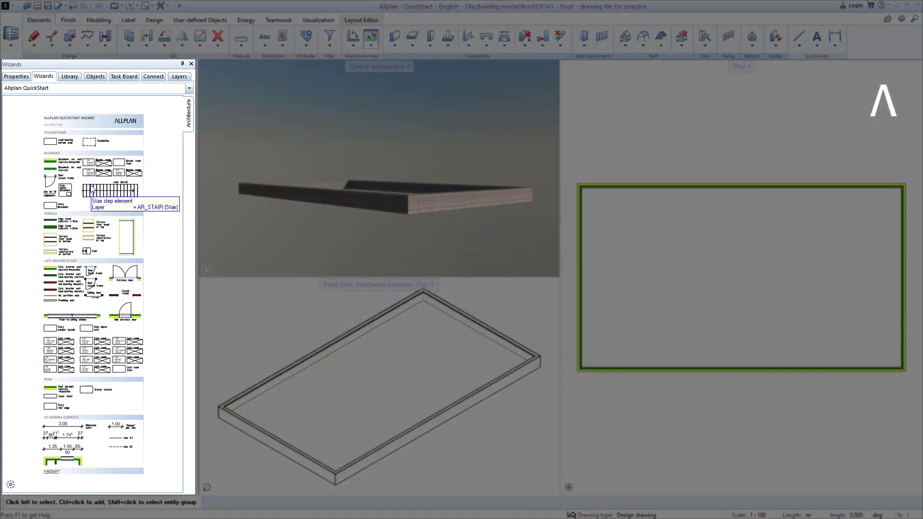
{"action": "scroll", "coordinate": [92, 190], "scroll_direction": "up", "scroll_amount": 3}
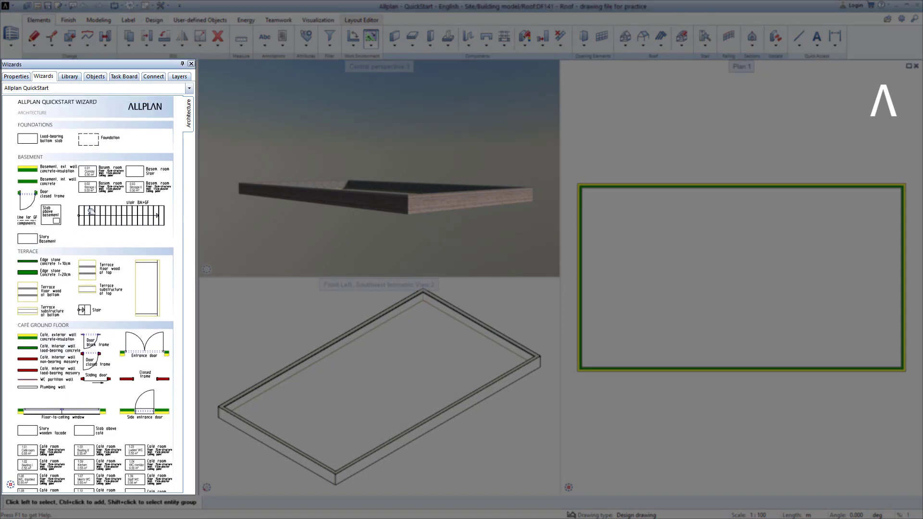
{"action": "mouse_move", "coordinate": [91, 190]}
{"action": "middle_mouse_down"}
{"action": "mouse_move", "coordinate": [91, 244]}
{"action": "mouse_move", "coordinate": [96, 106]}
{"action": "middle_mouse_up"}
{"action": "mouse_move", "coordinate": [110, 283]}
{"action": "middle_mouse_down"}
{"action": "mouse_move", "coordinate": [112, 162]}
{"action": "mouse_move", "coordinate": [109, 255]}
{"action": "middle_mouse_up"}
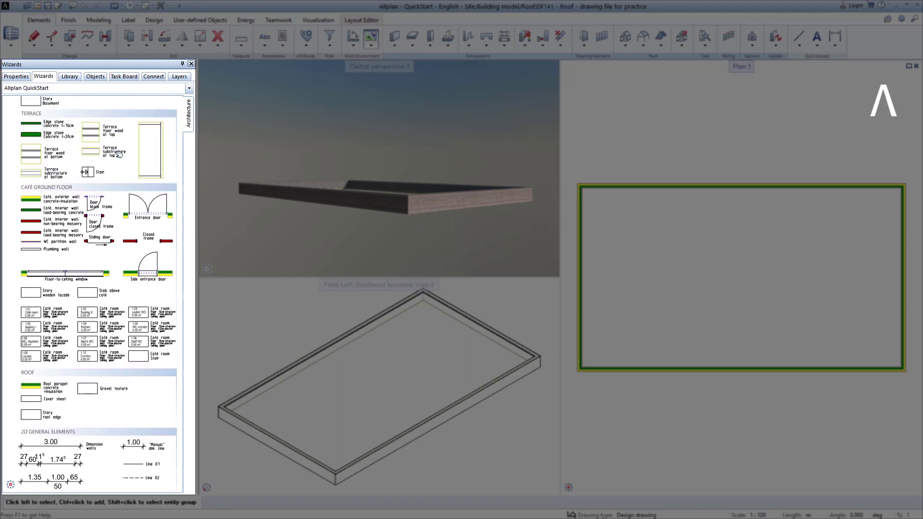
{"action": "middle_click_drag", "start_coordinate": [122, 163], "coordinate": [113, 202]}
{"action": "mouse_move", "coordinate": [101, 124]}
{"action": "middle_mouse_down"}
{"action": "mouse_move", "coordinate": [103, 212]}
{"action": "mouse_move", "coordinate": [122, 243]}
{"action": "middle_mouse_up"}
{"action": "scroll", "coordinate": [102, 212], "scroll_direction": "up", "scroll_amount": 2}
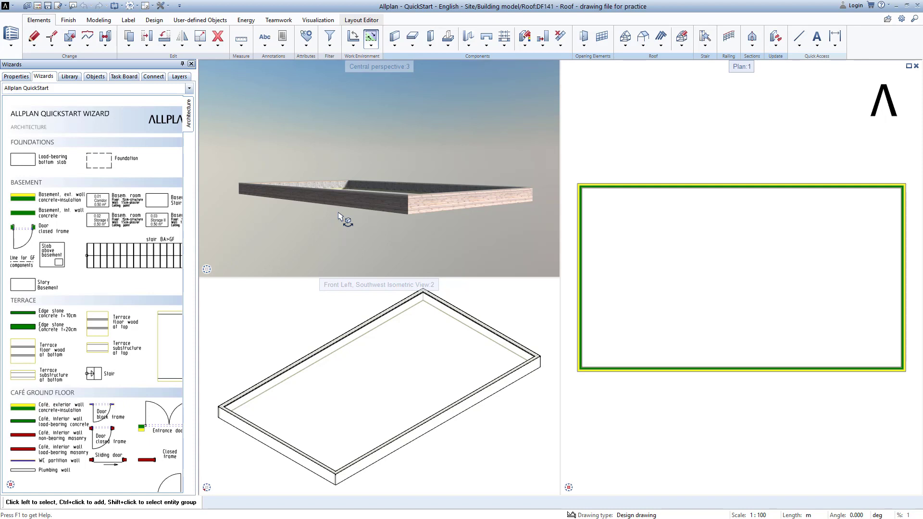
Load the Lesson 6 - 2 wizzard.xml favorite to open drawing file 132 Café
{"action": "left_click", "coordinate": [38, 5]}
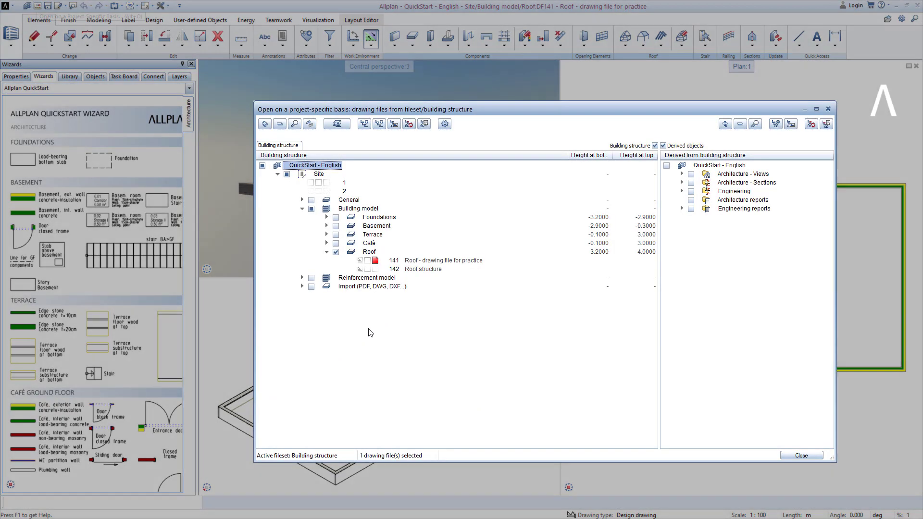
{"action": "right_click", "coordinate": [368, 330]}
{"action": "left_click", "coordinate": [384, 340]}
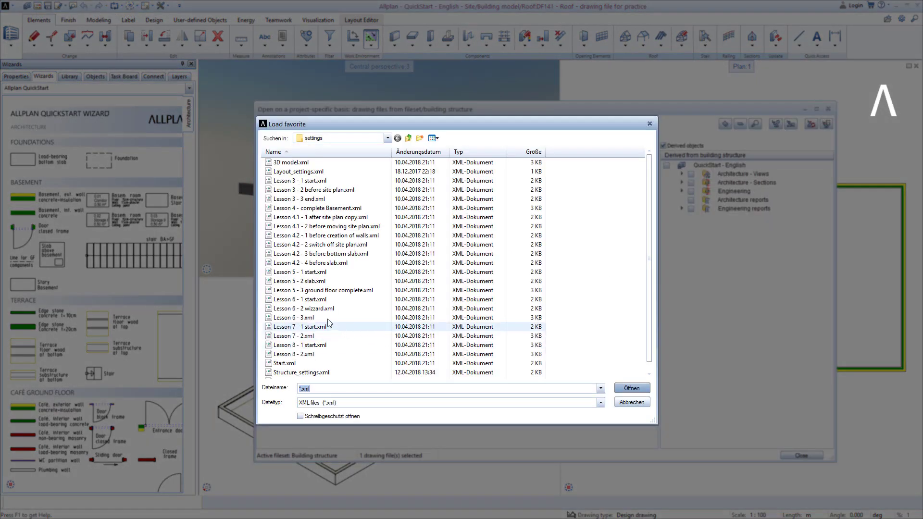
{"action": "double_click", "coordinate": [325, 309]}
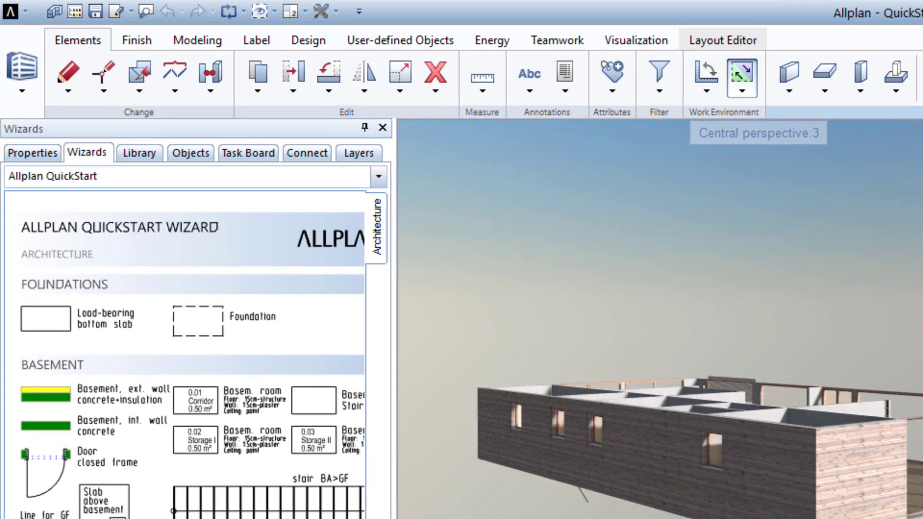
Save a copy as wizard 'Own wizard for practice' in a new wizard group 'Own'
{"action": "left_click", "coordinate": [25, 11]}
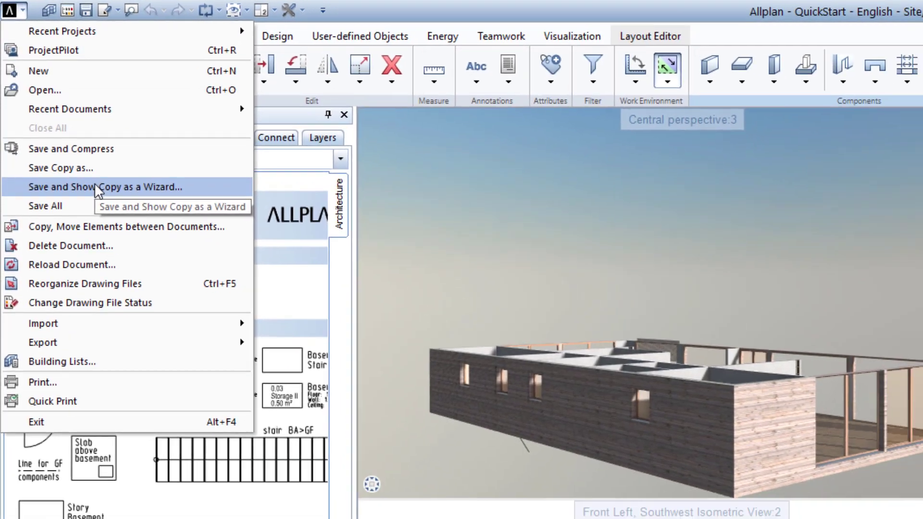
{"action": "left_click", "coordinate": [104, 206]}
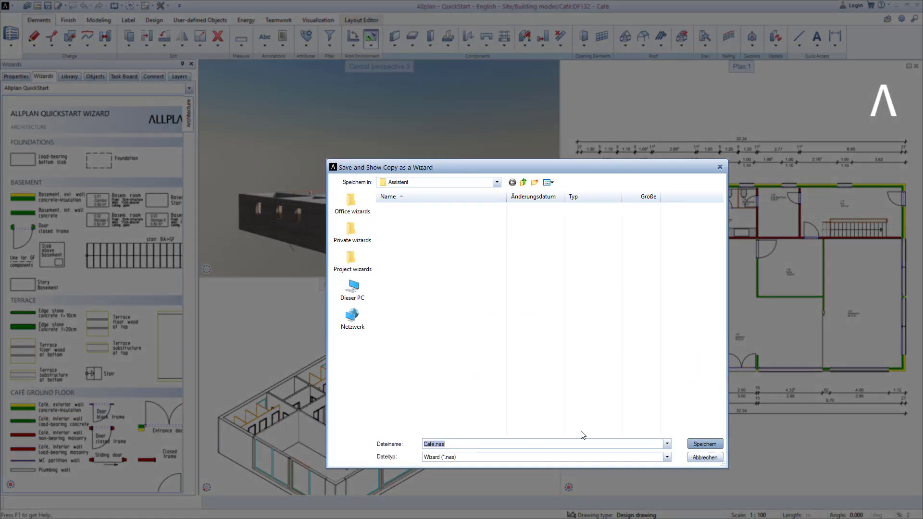
{"action": "type", "text": "Own wizard for prac"}
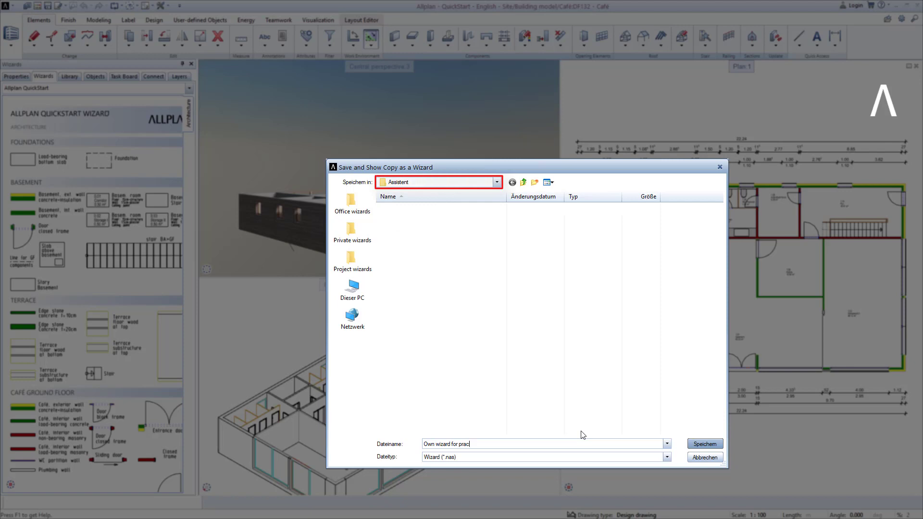
{"action": "type", "text": "tice"}
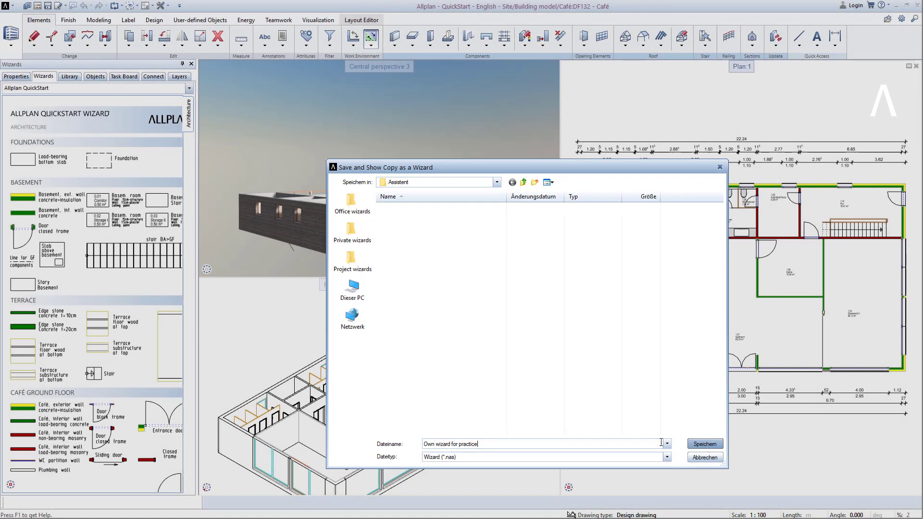
{"action": "left_click", "coordinate": [705, 444]}
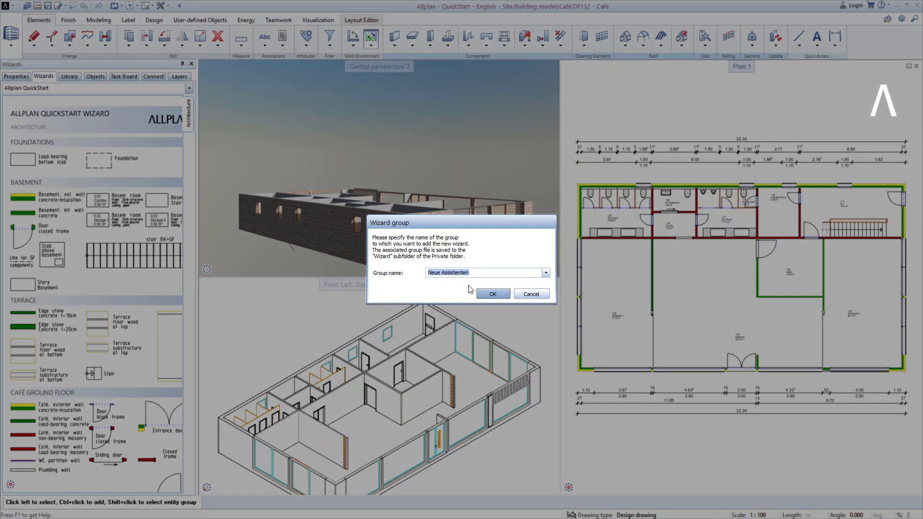
{"action": "key", "text": "End"}
{"action": "key", "text": "Delete"}
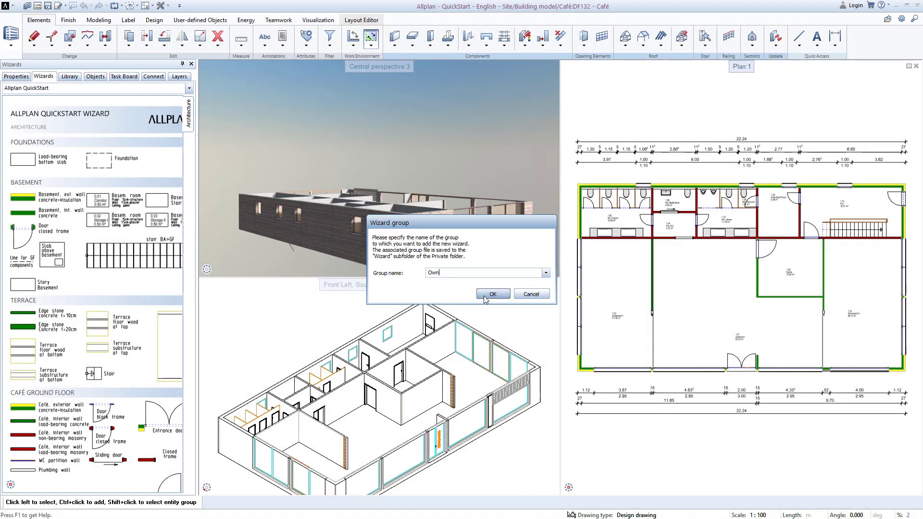
{"action": "left_click", "coordinate": [487, 294]}
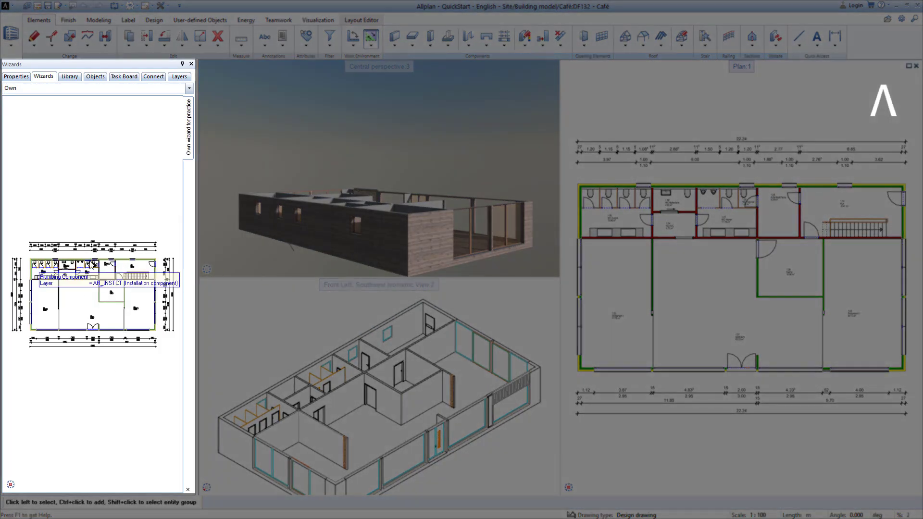
{"action": "scroll", "coordinate": [91, 263], "scroll_direction": "up", "scroll_amount": 6}
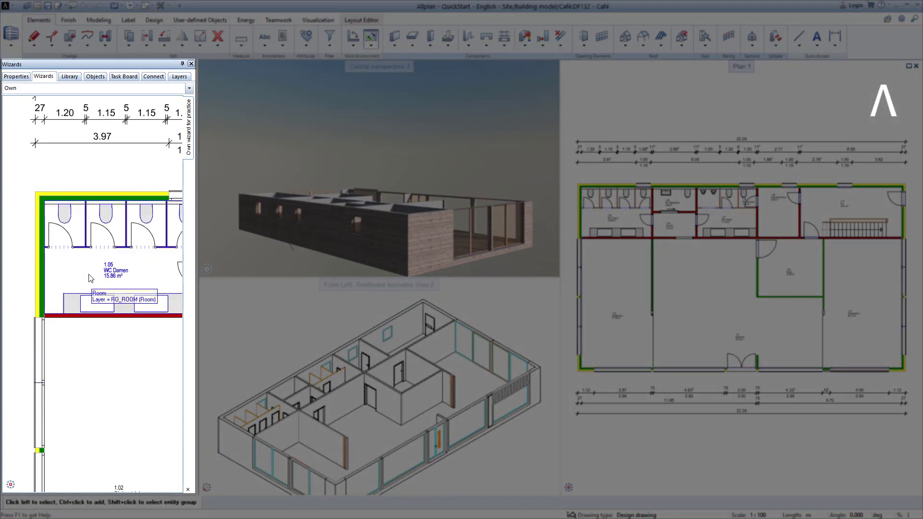
{"action": "scroll", "coordinate": [62, 248], "scroll_direction": "up", "scroll_amount": 5}
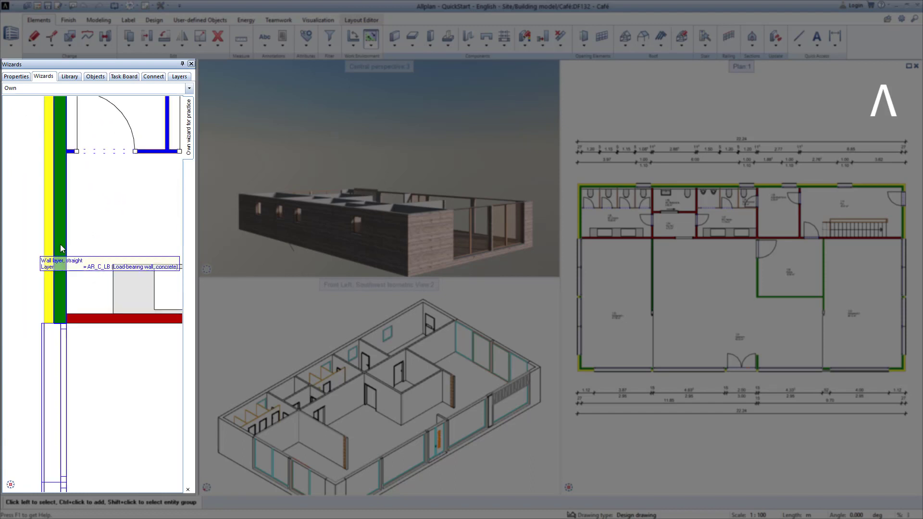
{"action": "scroll", "coordinate": [52, 374], "scroll_direction": "down", "scroll_amount": 4}
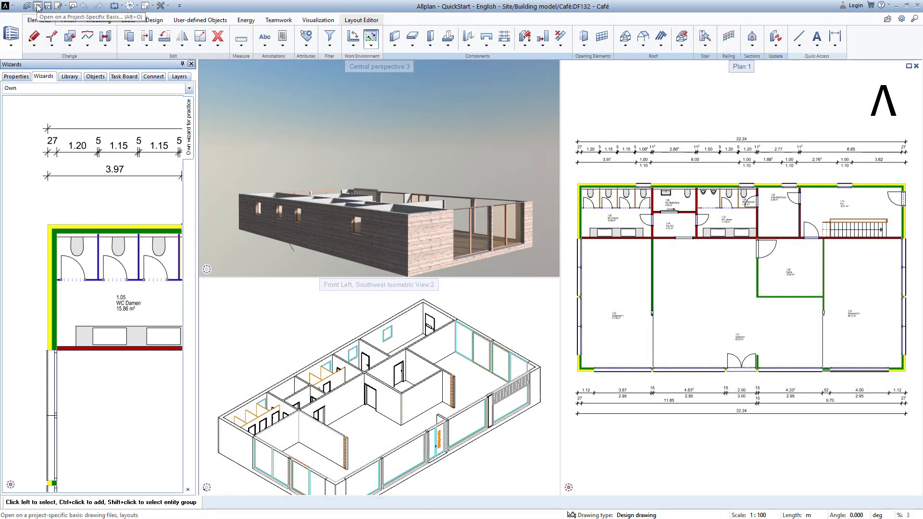
Load the Lesson 6 - 3 favorite's drawing files to display the building, site, trees and car
{"action": "left_click", "coordinate": [38, 7]}
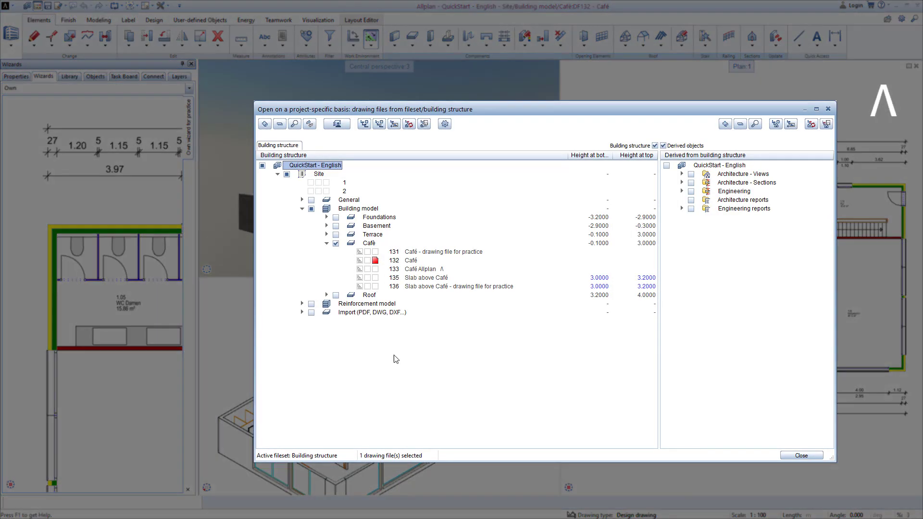
{"action": "right_click", "coordinate": [395, 359]}
{"action": "left_click", "coordinate": [413, 373]}
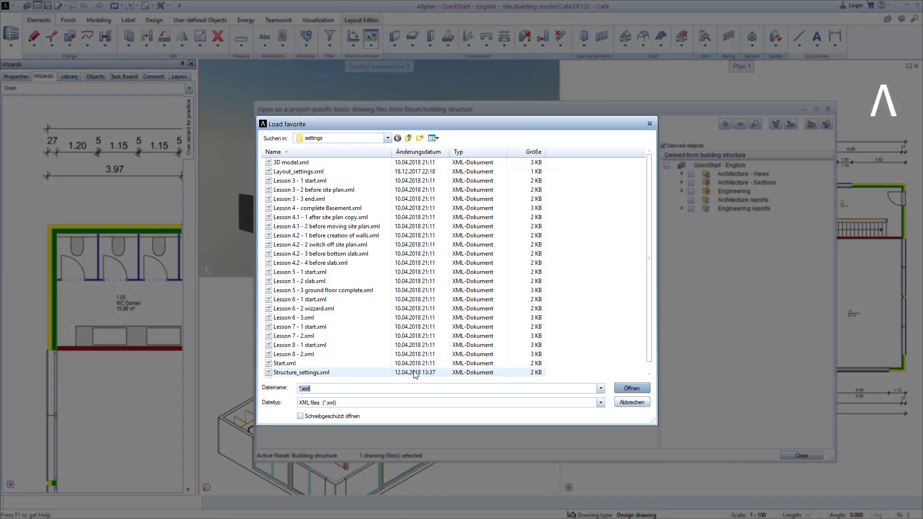
{"action": "double_click", "coordinate": [308, 317]}
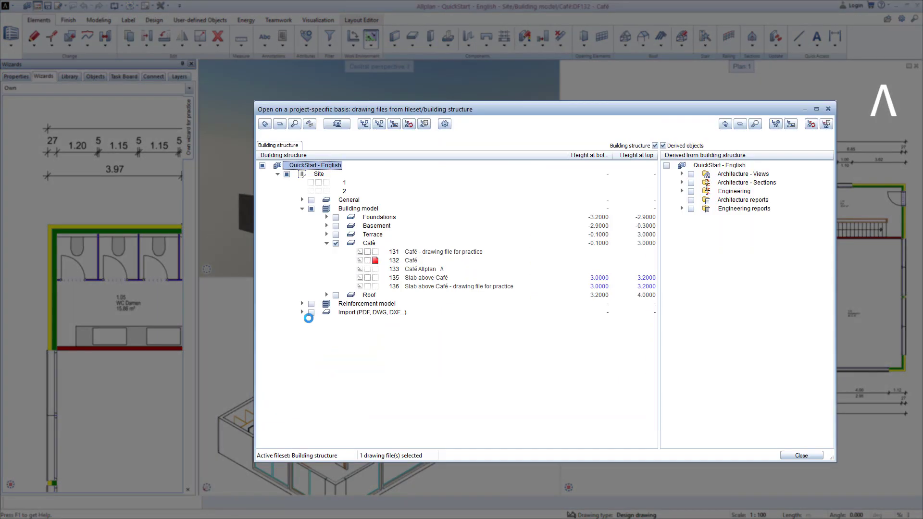
{"action": "left_click", "coordinate": [801, 456]}
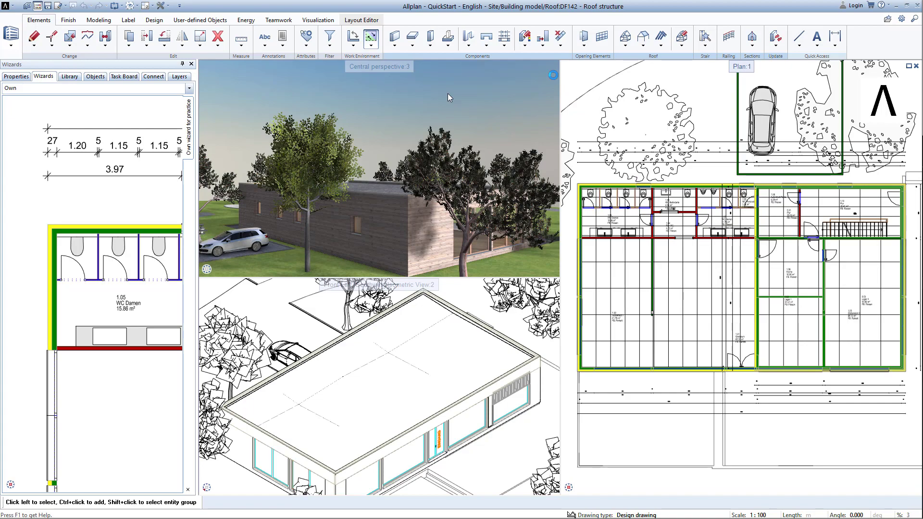
Maximize Central perspective:3 and orbit the camera over the roof to the building's left facade
{"action": "double_click", "coordinate": [365, 67]}
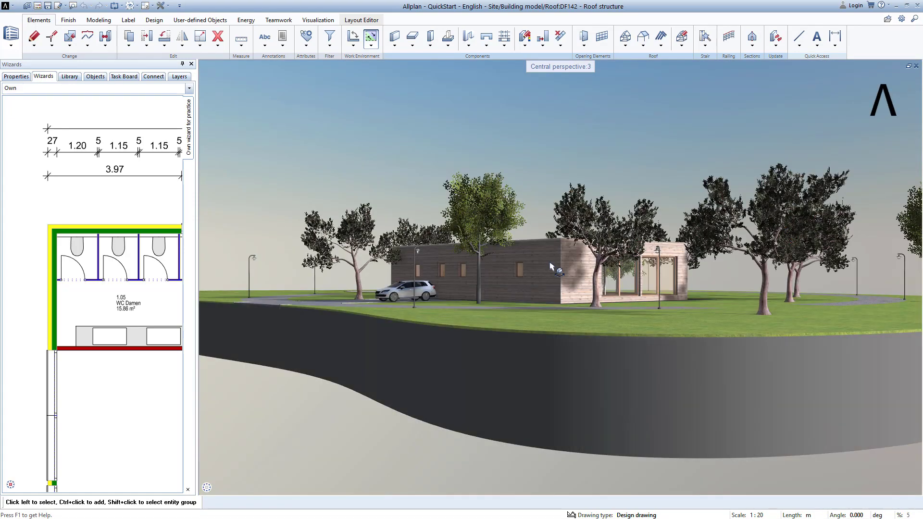
{"action": "left_click_drag", "start_coordinate": [552, 267], "coordinate": [18, 181]}
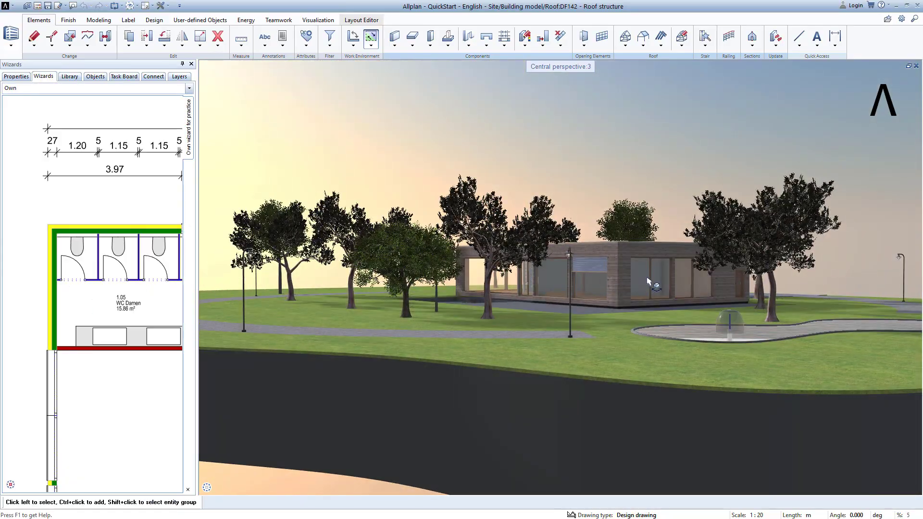
{"action": "left_click_drag", "start_coordinate": [648, 281], "coordinate": [485, 282]}
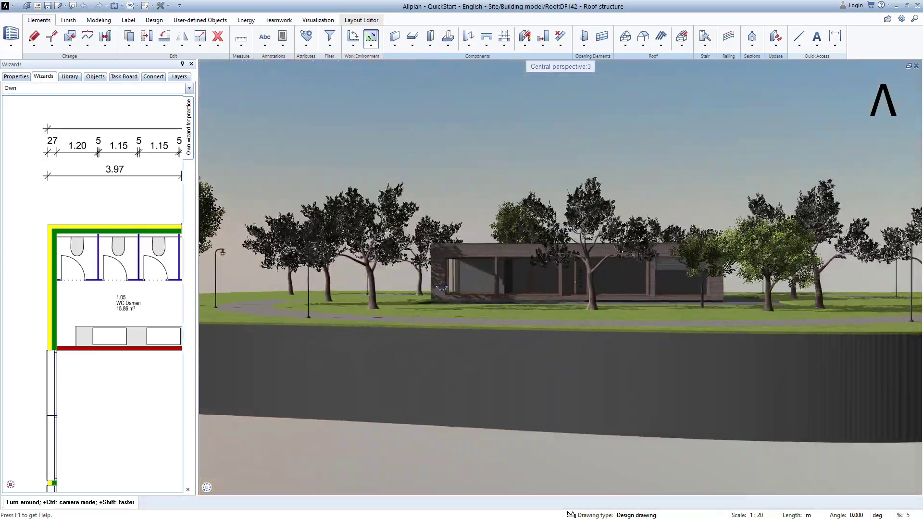
{"action": "left_click_drag", "start_coordinate": [376, 291], "coordinate": [356, 291]}
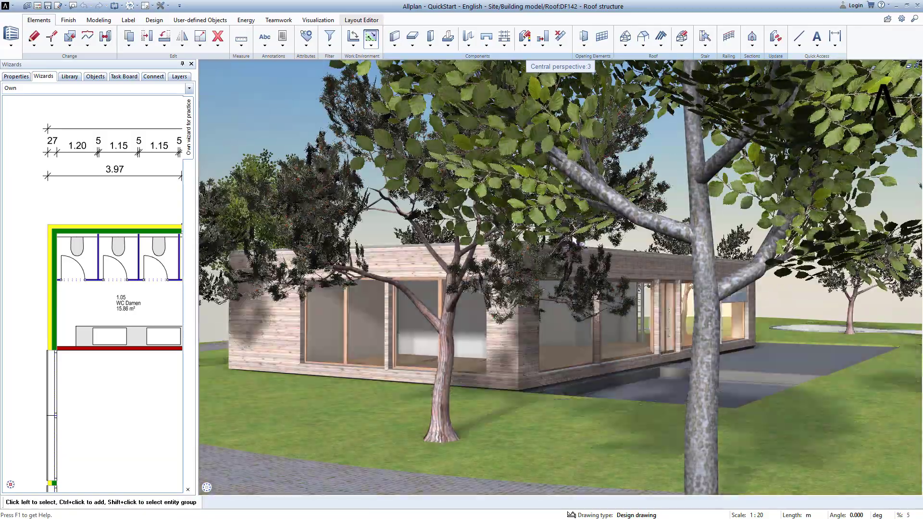
{"action": "left_click_drag", "start_coordinate": [571, 239], "coordinate": [490, 251]}
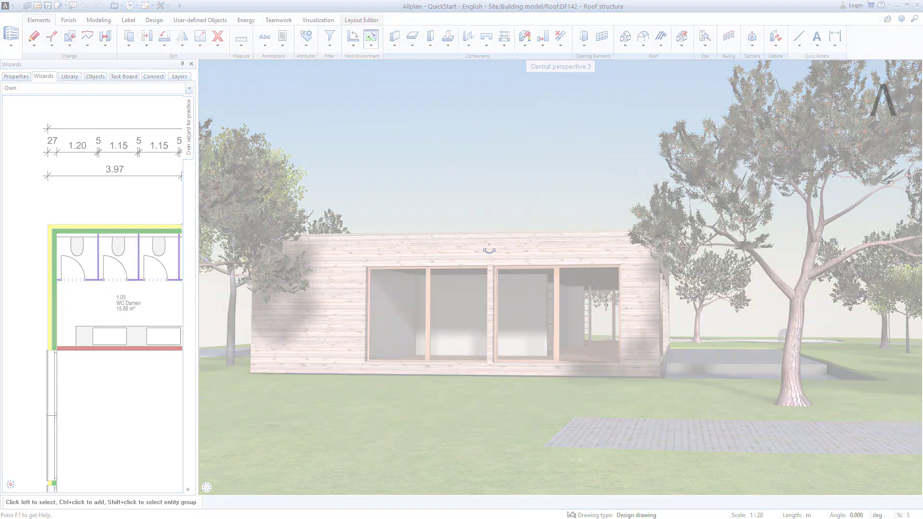